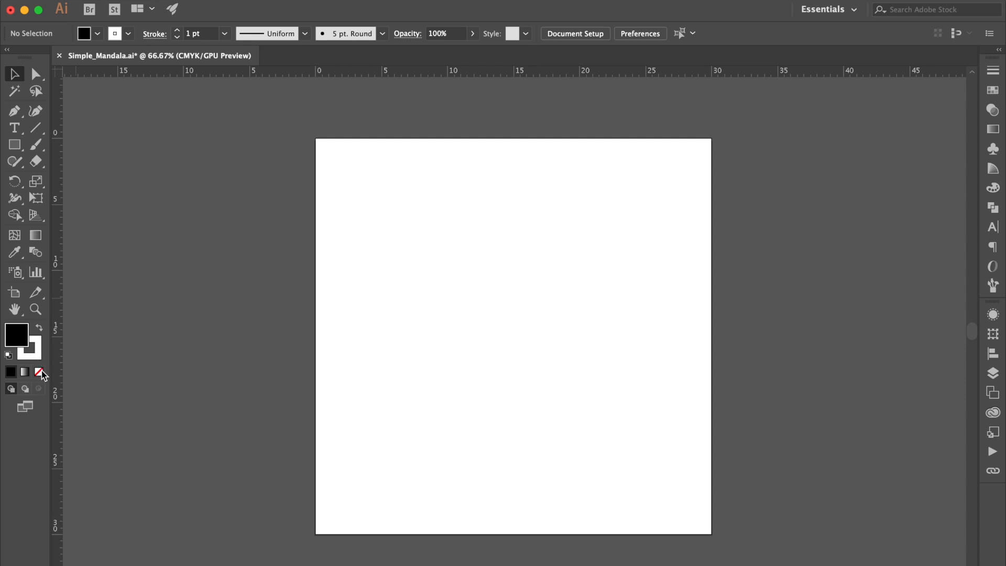
- Cover the artboard with a black square about 30 cm wide and add vertical and horizontal guides through its centre
left_click(21, 147)
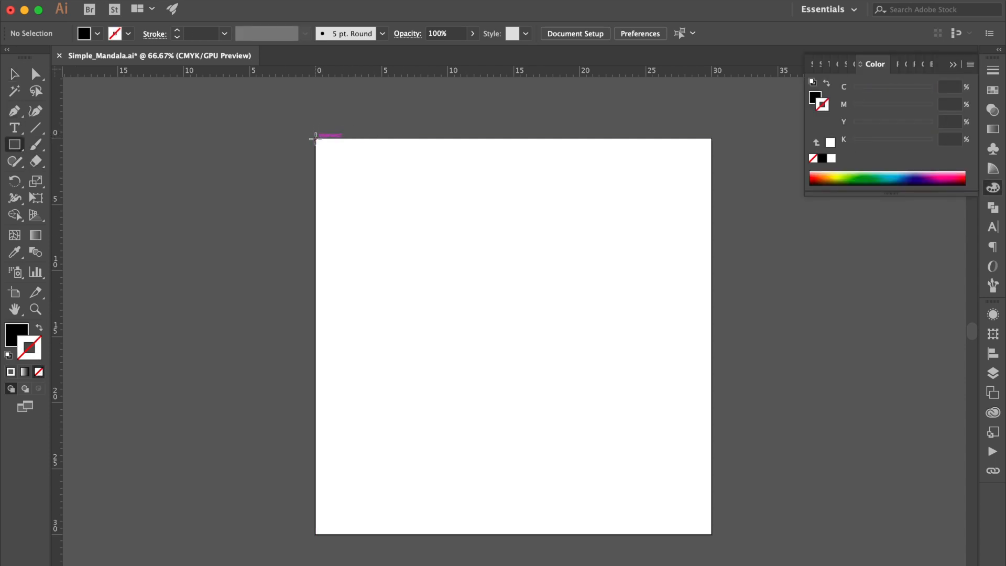
left_click_drag(317, 138, 710, 534)
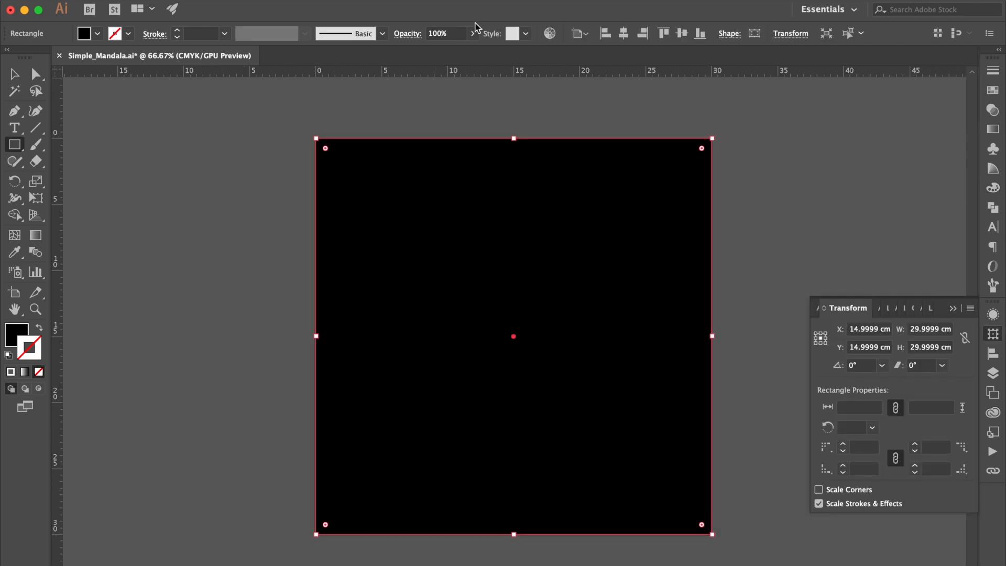
left_click_drag(462, 73, 518, 336)
left_click_drag(59, 129, 515, 338)
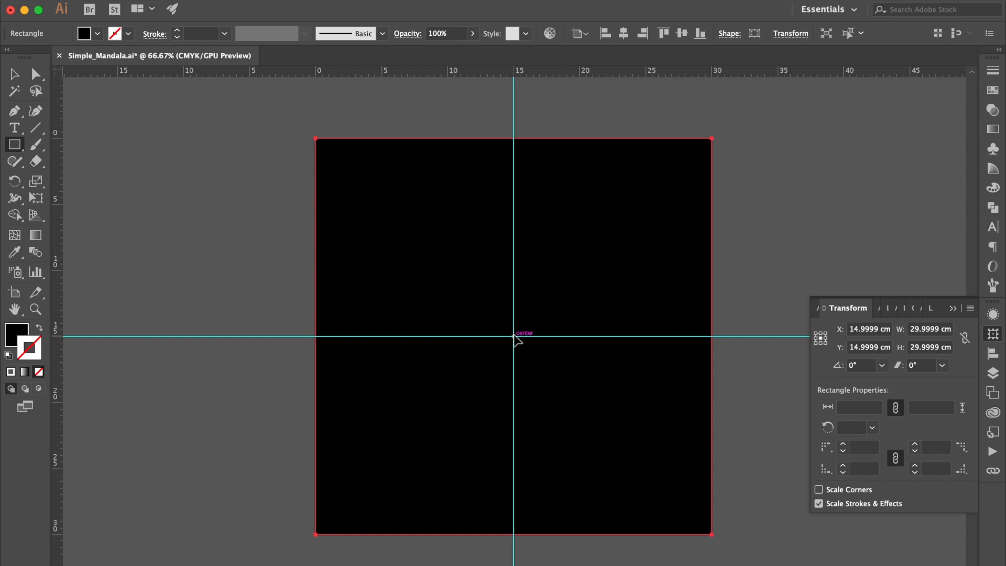
left_click(14, 74)
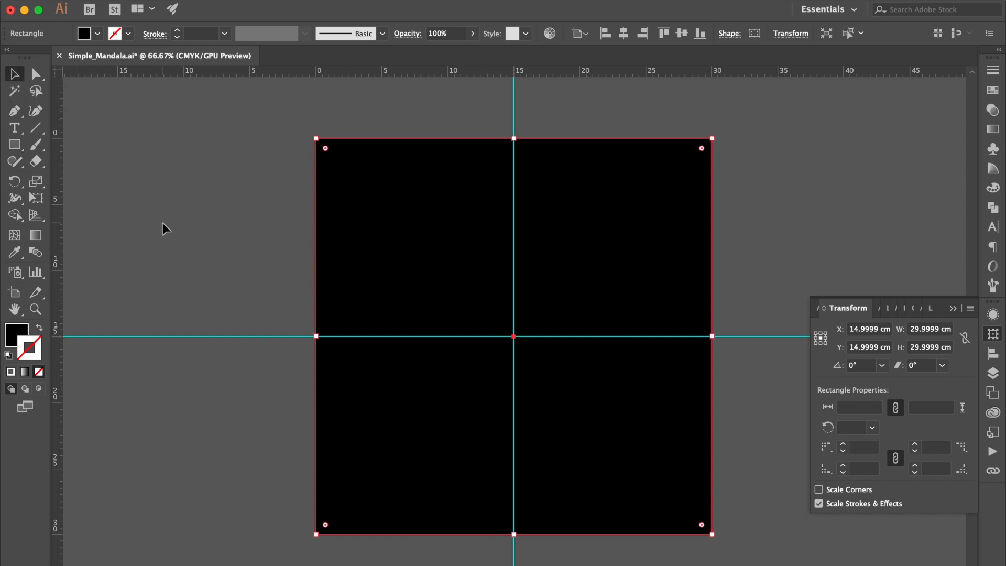
left_click(162, 223)
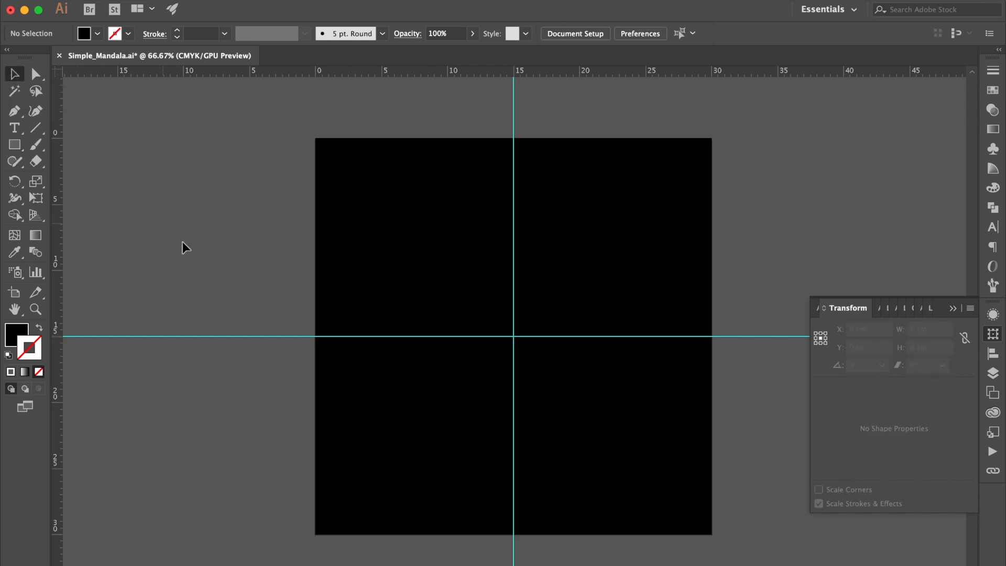
- Draw a white circle about 1.3 cm wide on the vertical guide near the artboard's upper edge
left_click(22, 331)
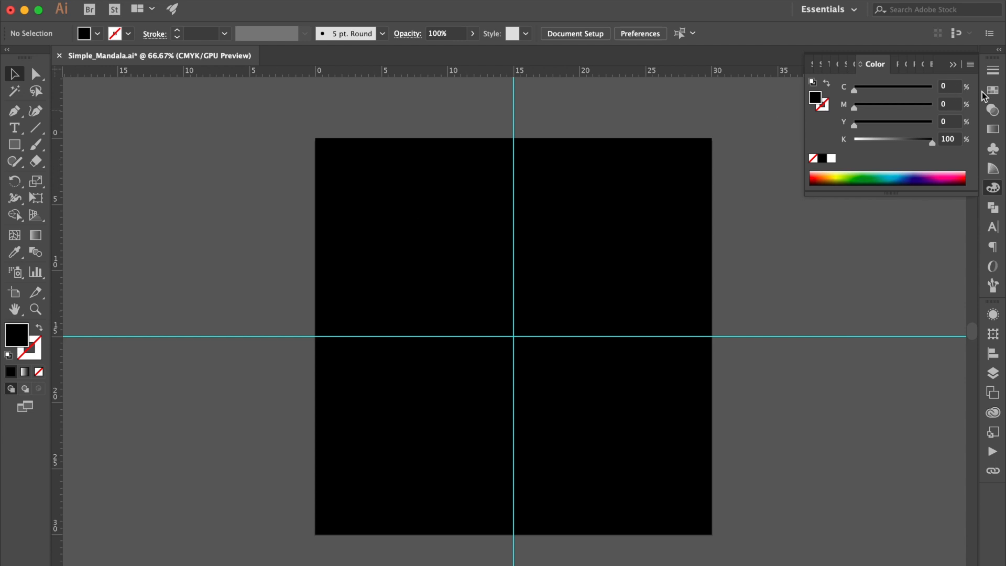
left_click(992, 90)
left_click(840, 108)
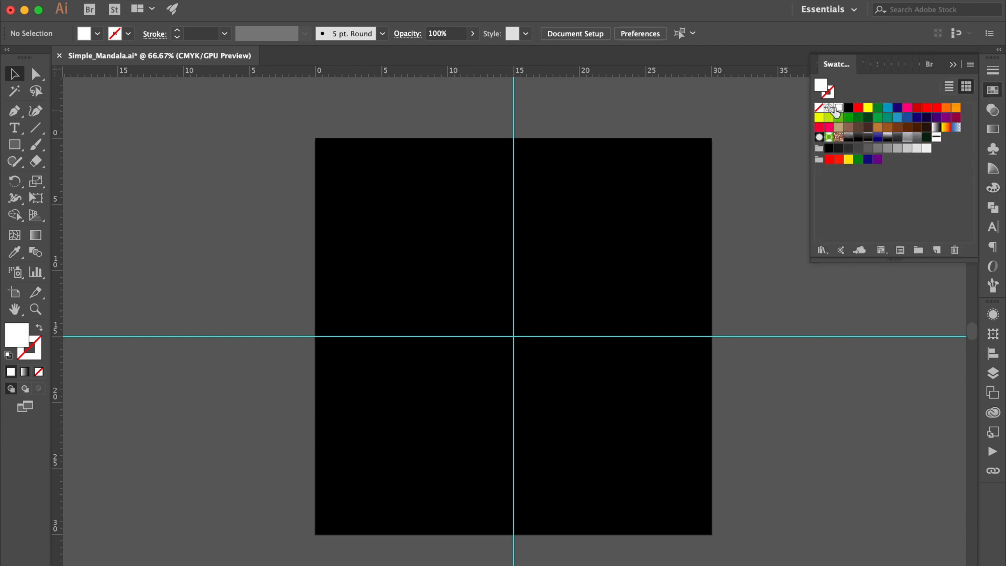
left_click_drag(17, 152, 82, 175)
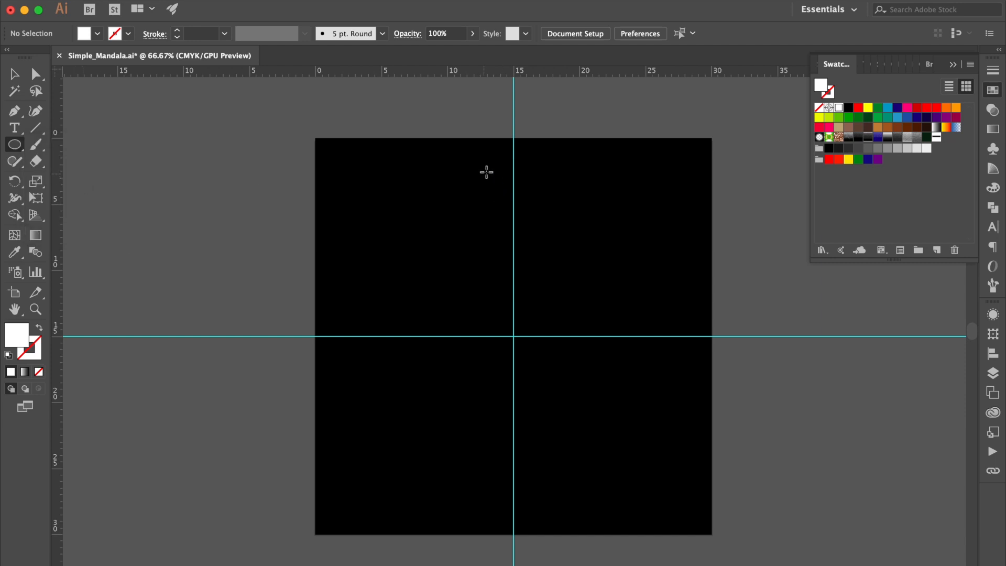
left_click_drag(503, 158, 520, 174)
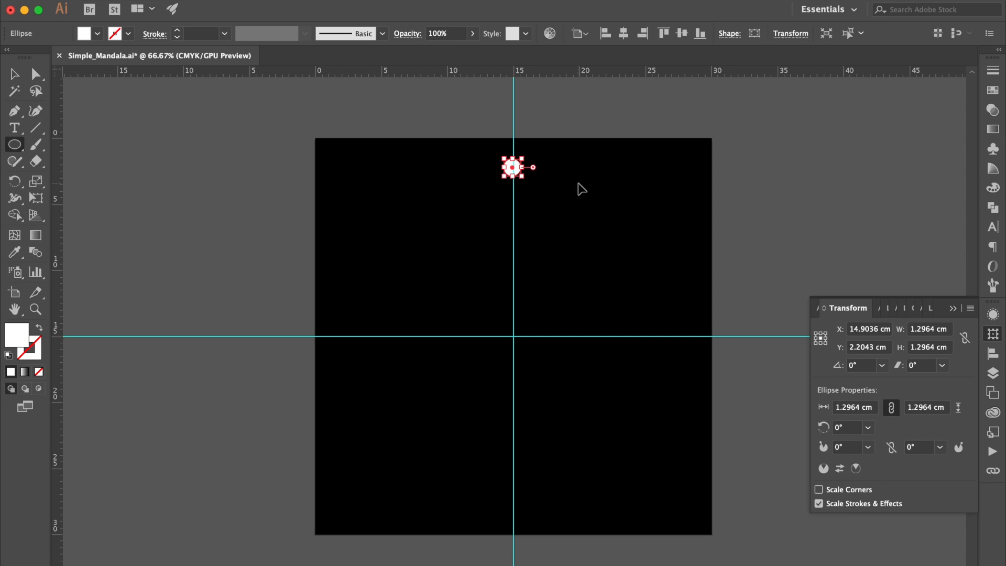
- Convert the circle's top and bottom anchor points to corners to form a petal
scroll(547, 160, "up", 5)
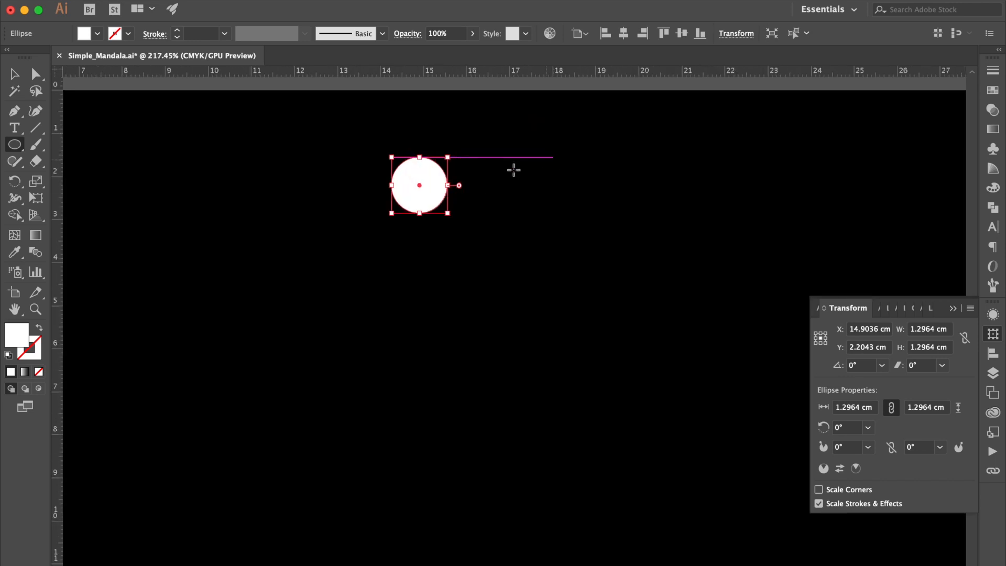
left_click(36, 74)
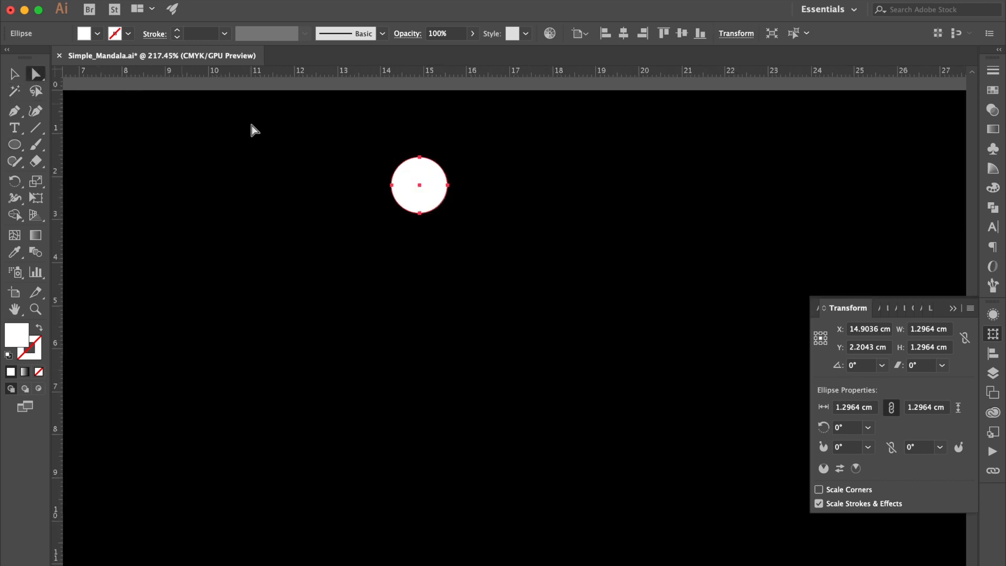
left_click(419, 157)
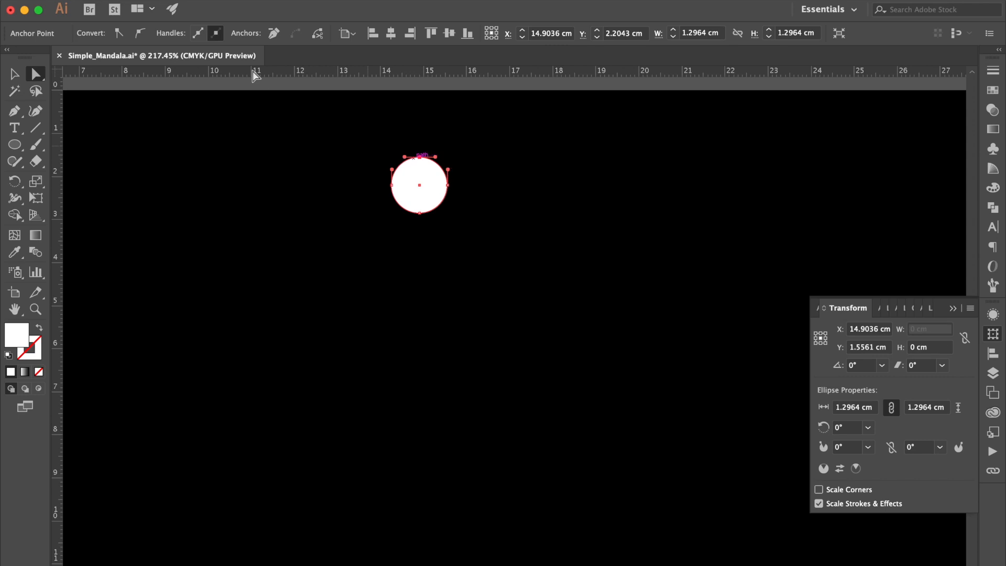
left_click(120, 34)
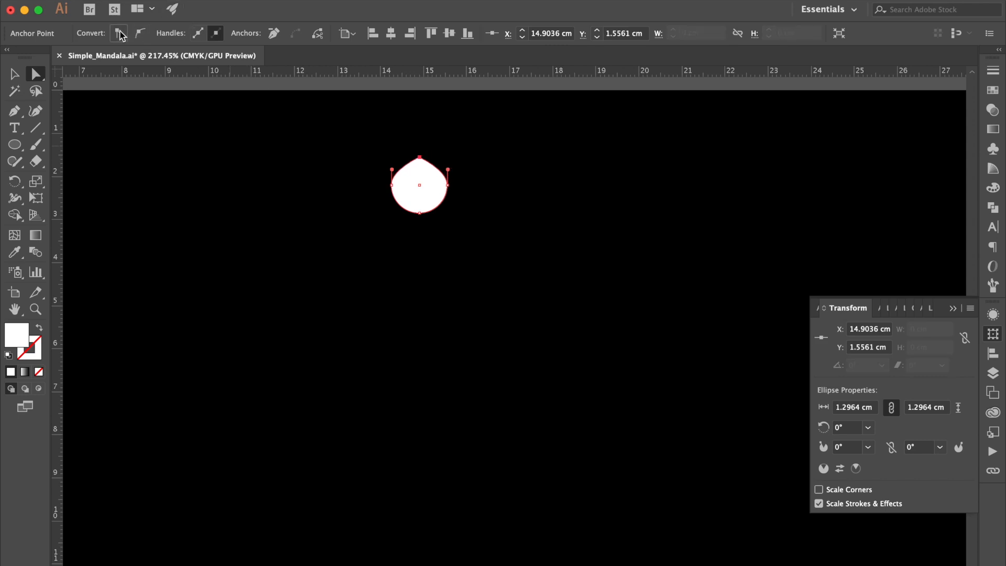
left_click(420, 213)
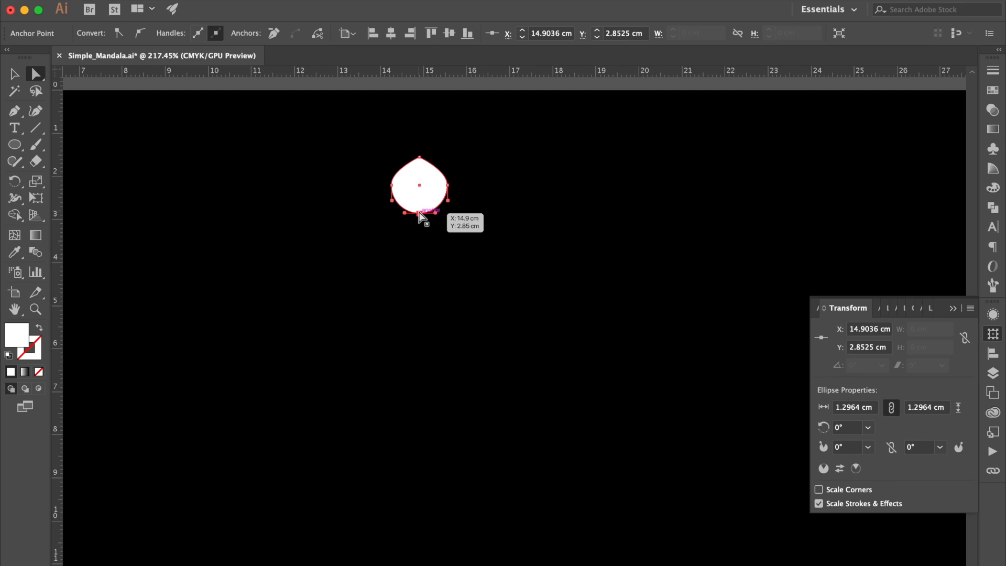
left_click(120, 33)
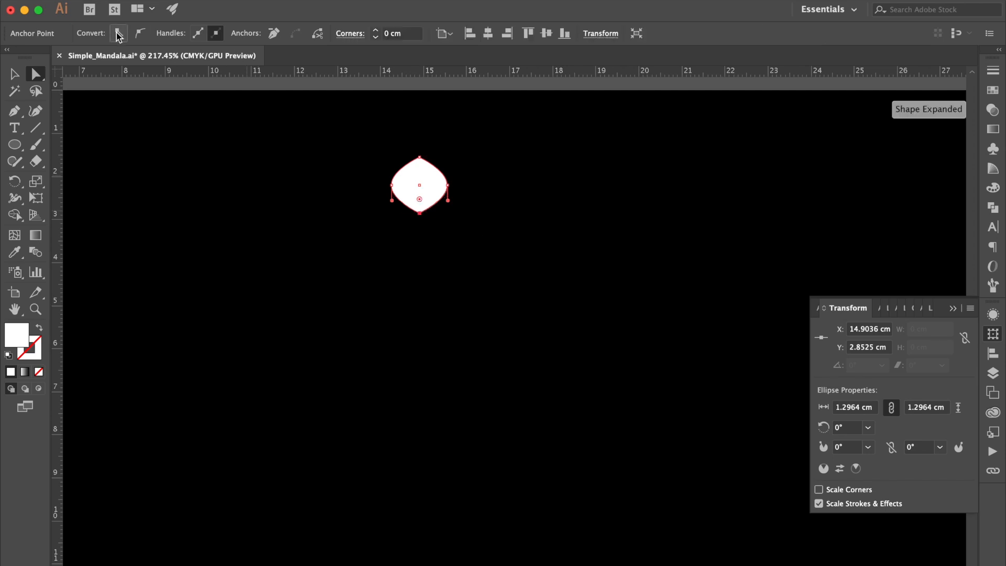
- Narrow the petal to about half its width and centre it horizontally on the vertical guide
left_click(14, 74)
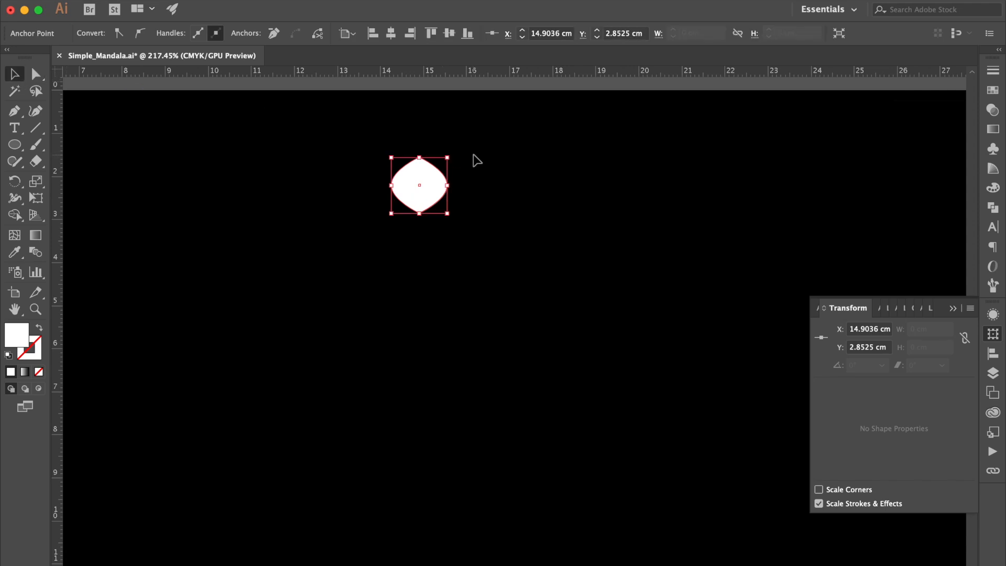
left_click_drag(448, 185, 420, 188)
key("super+semicolon")
key("super+0")
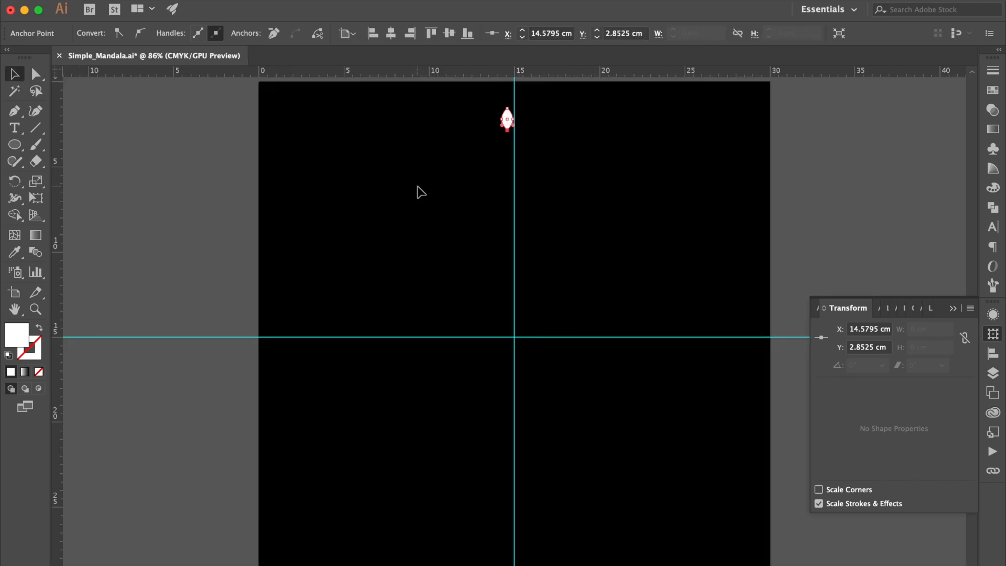
left_click(992, 352)
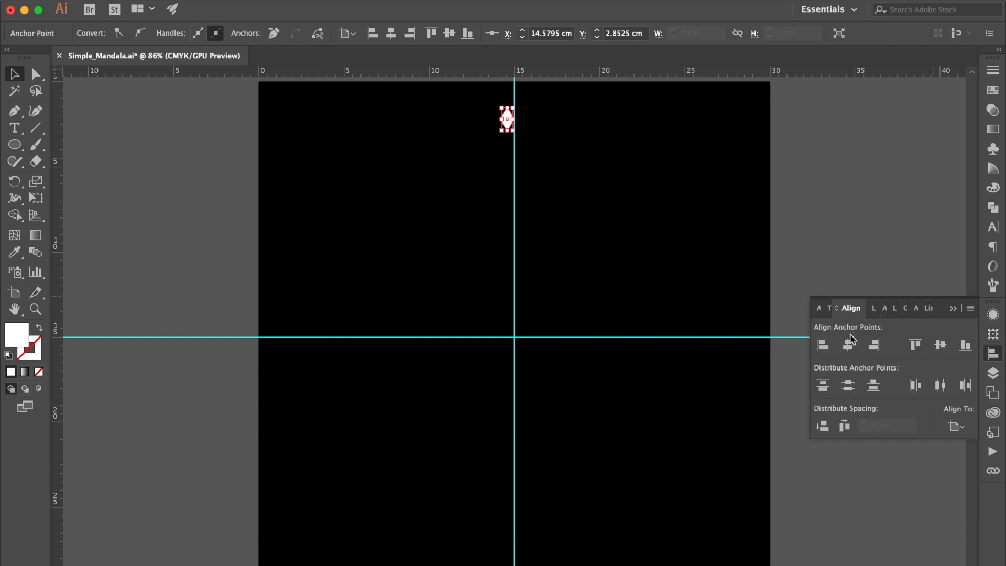
left_click(848, 344)
left_click(798, 226)
- Duplicate the petal straight down to just above the horizontal guide and select both petals
left_click_drag(514, 120, 529, 314)
left_click(535, 127)
left_click_drag(536, 100, 488, 352)
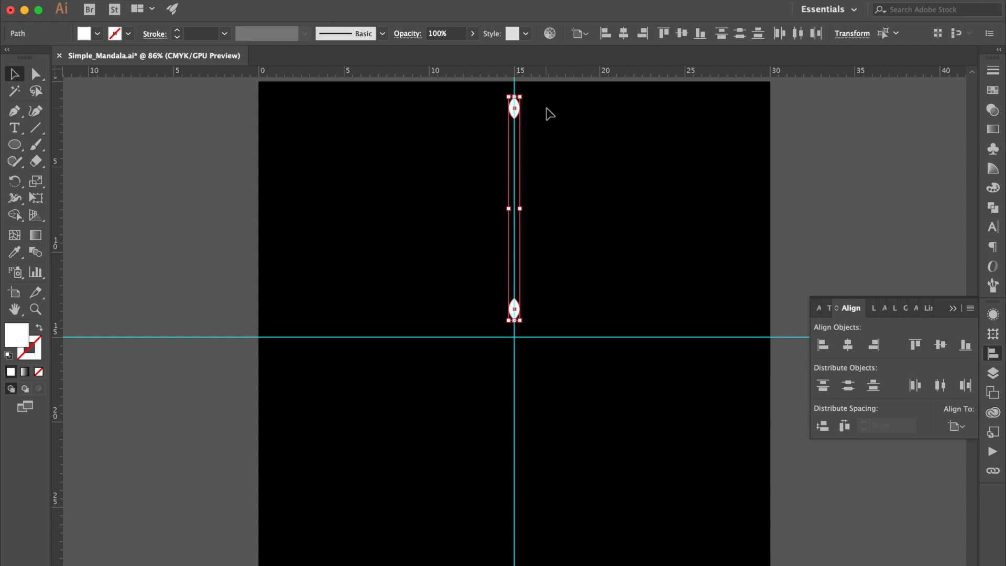
- Create a copy of the two petals rotated by 20° about their common centre
right_click(517, 153)
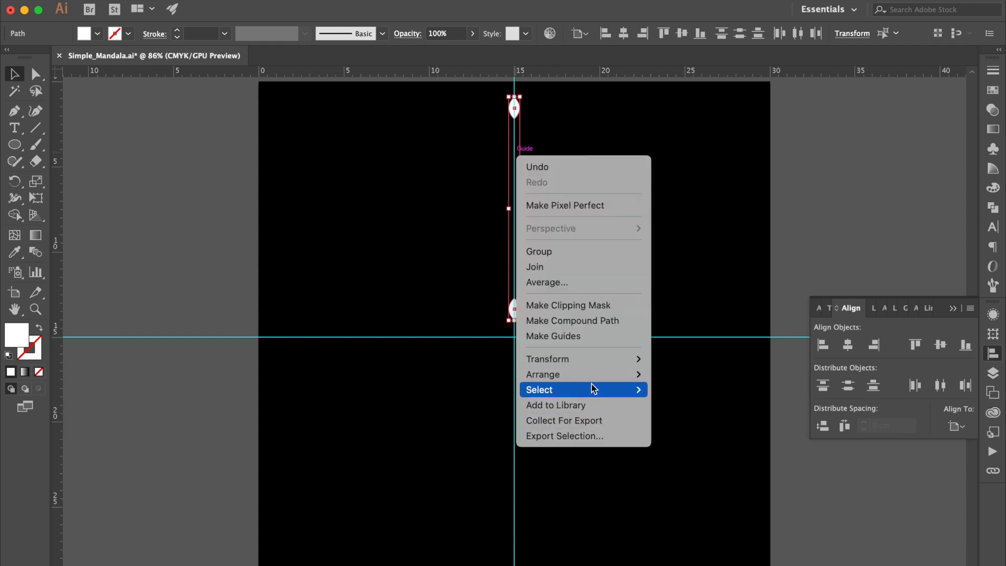
mouse_move(603, 361)
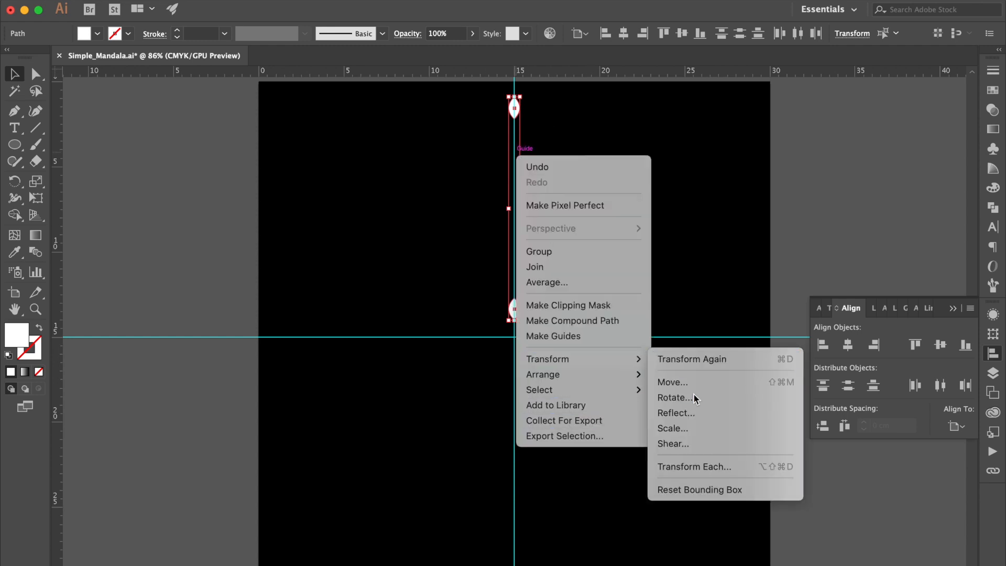
left_click(675, 398)
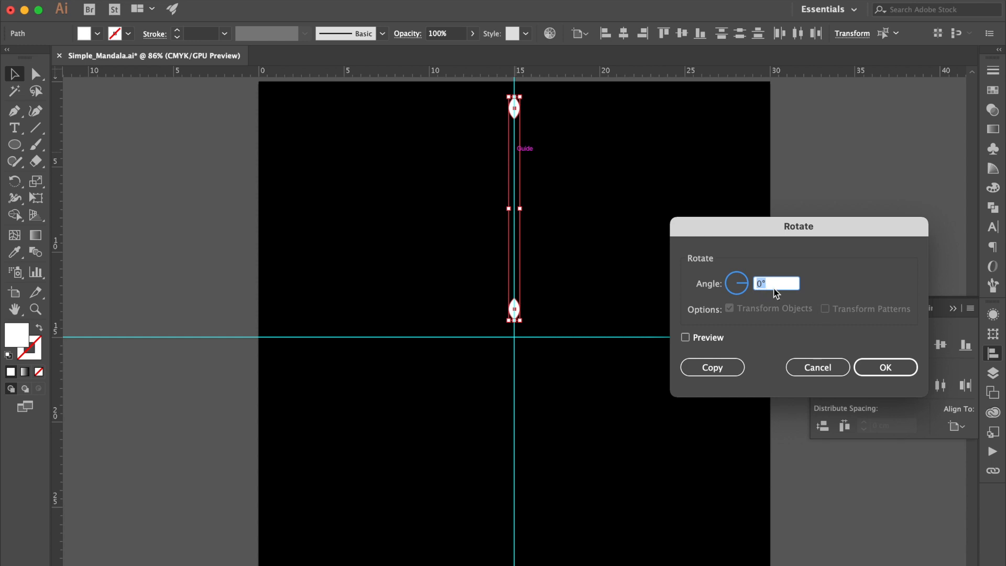
left_click(709, 338)
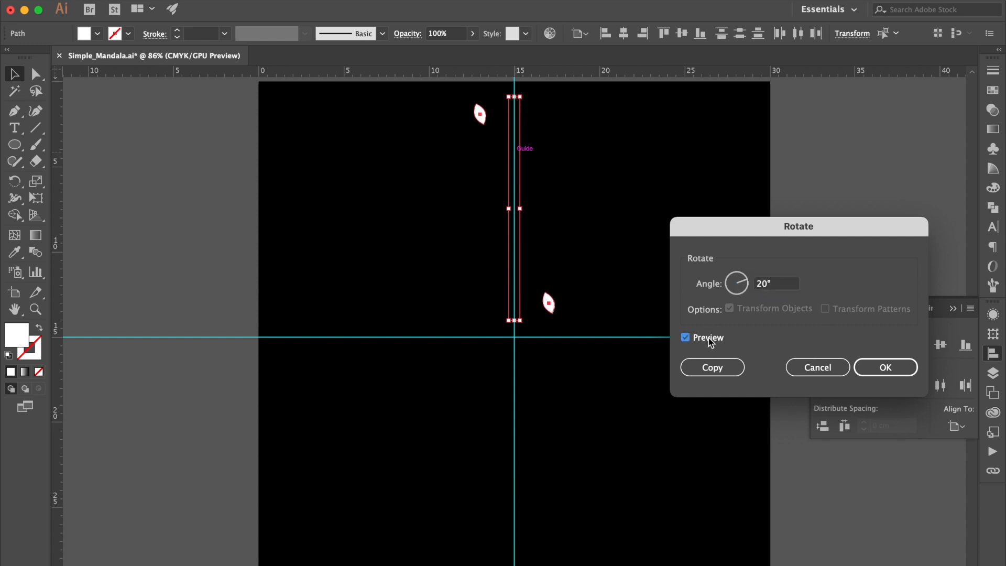
left_click(725, 367)
- Repeat the rotated copy until the petals form a complete ring
key("super+d")
key("super+d")
key("super+d")
key("super+d")
key("super+d")
key("super+d")
key("super+d")
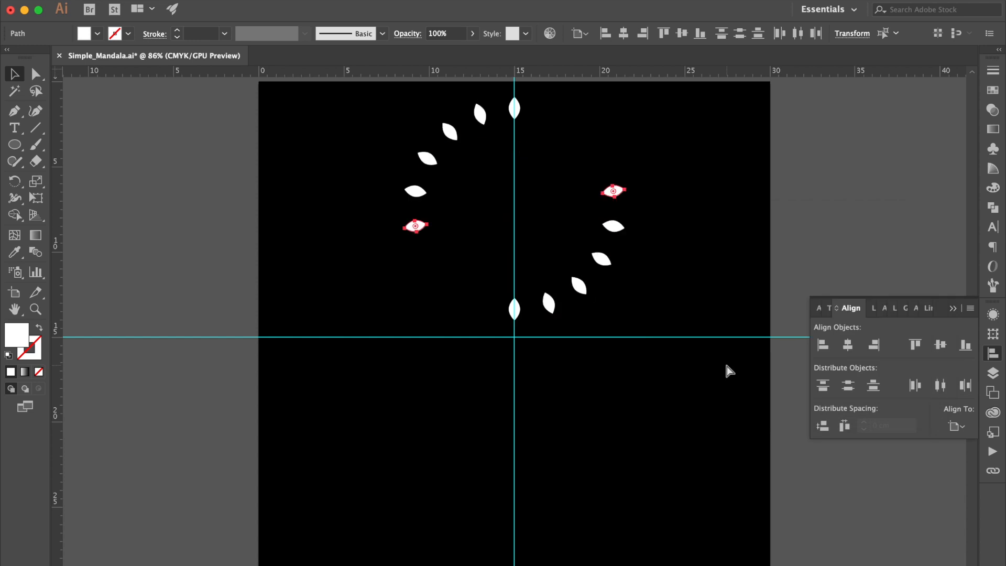
key("super+d")
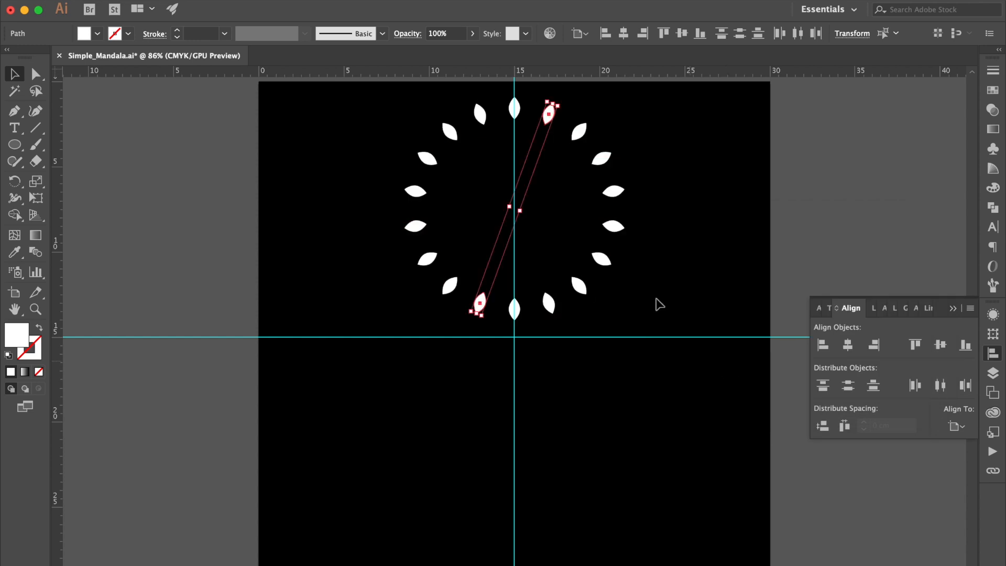
left_click(625, 113)
- Fill every second petal of the ring with teal green, leaving the topmost petal white
left_click(484, 112)
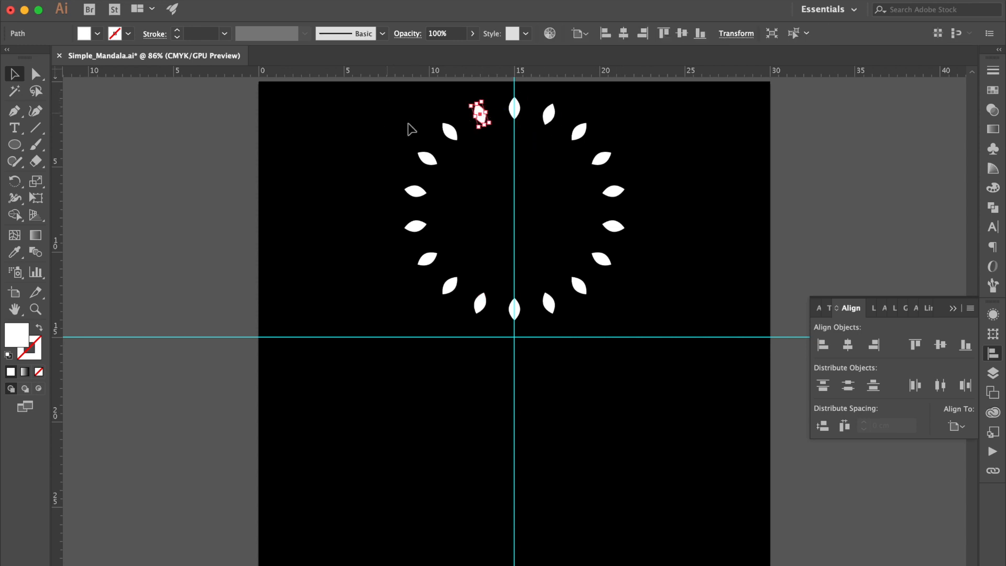
left_click(430, 162, "shift")
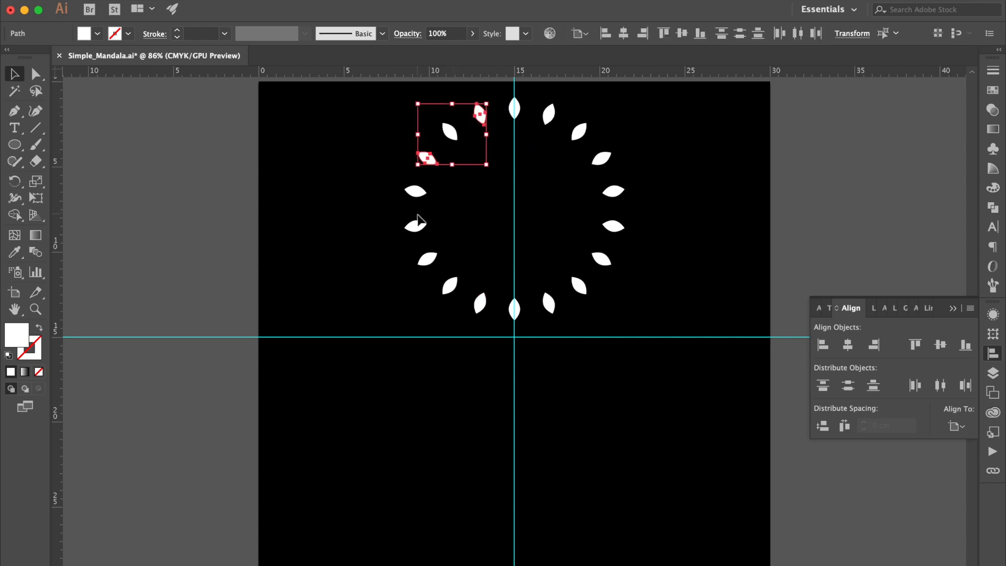
left_click(422, 228, "shift")
left_click(451, 287, "shift")
left_click(516, 310, "shift")
left_click(579, 286, "shift")
left_click(623, 228, "shift")
left_click(607, 160, "shift")
left_click(549, 117, "shift")
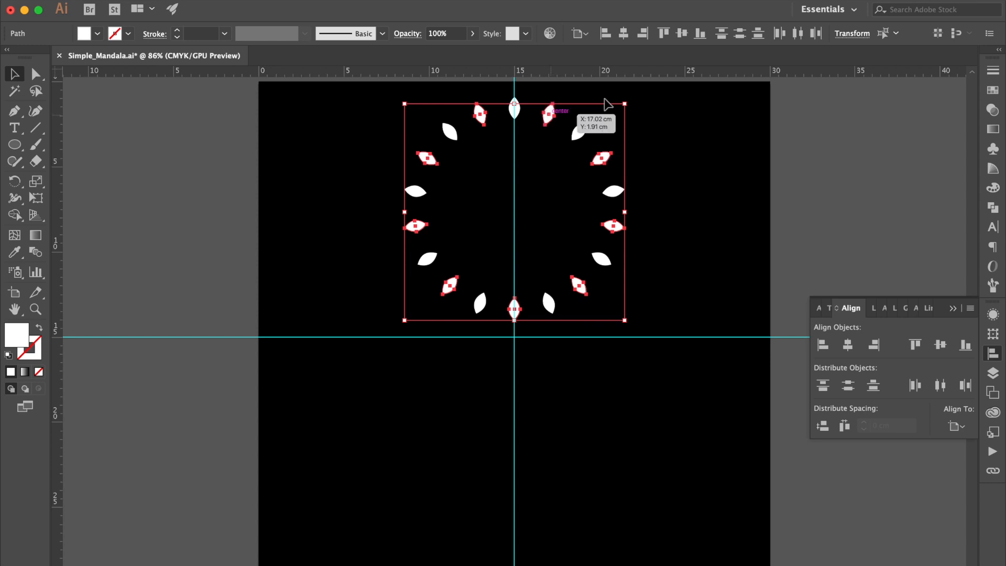
left_click(993, 91)
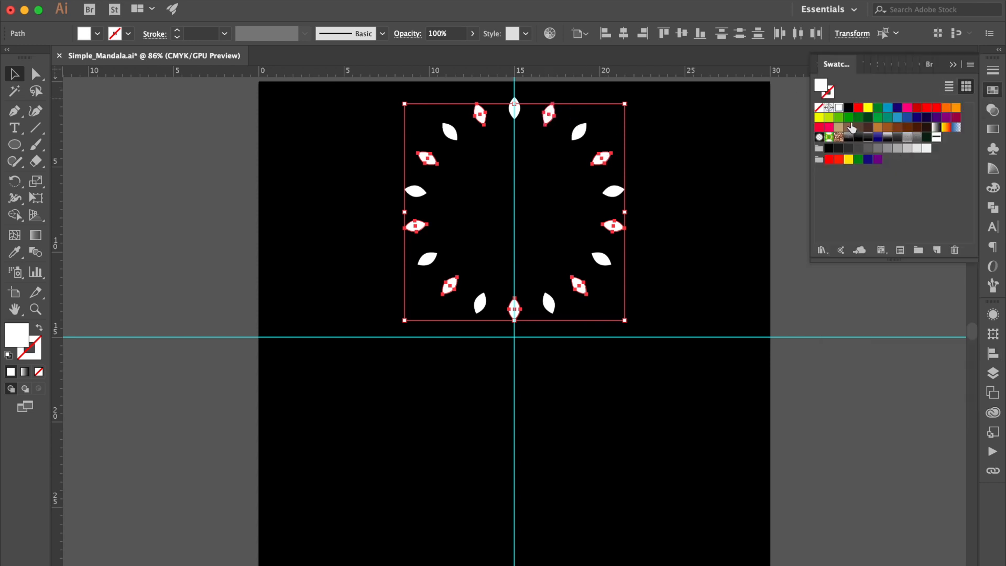
left_click(888, 118)
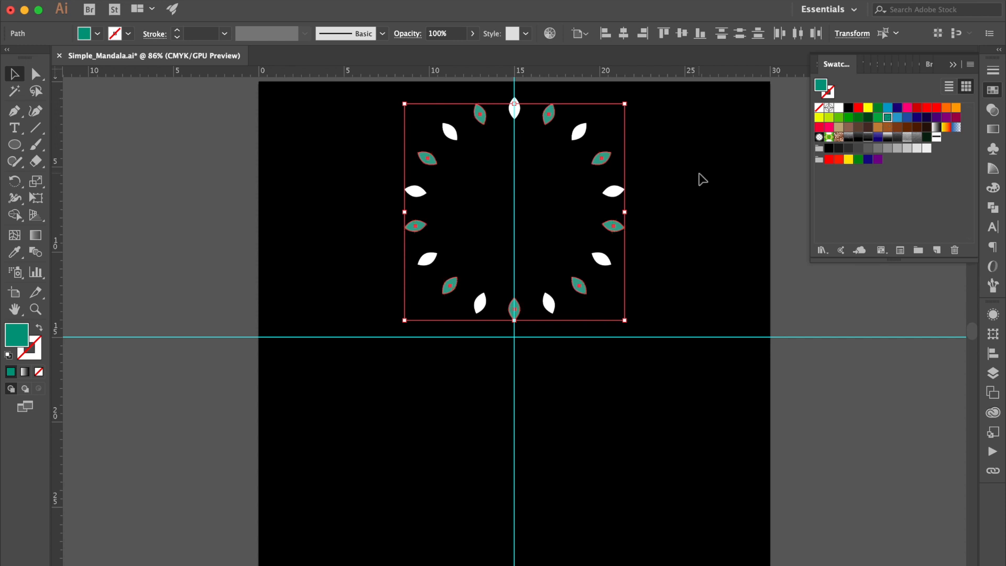
left_click(685, 129)
- Select and group the whole petal ring, and start a Transform effect on it with horizontal and vertical scale at 85%
left_click_drag(658, 94, 364, 349)
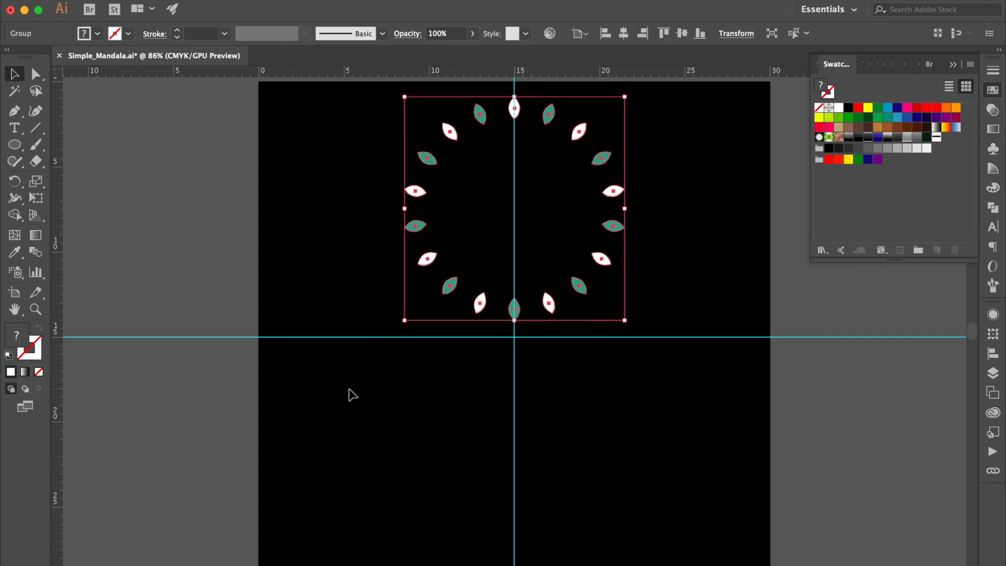
left_click(302, 0)
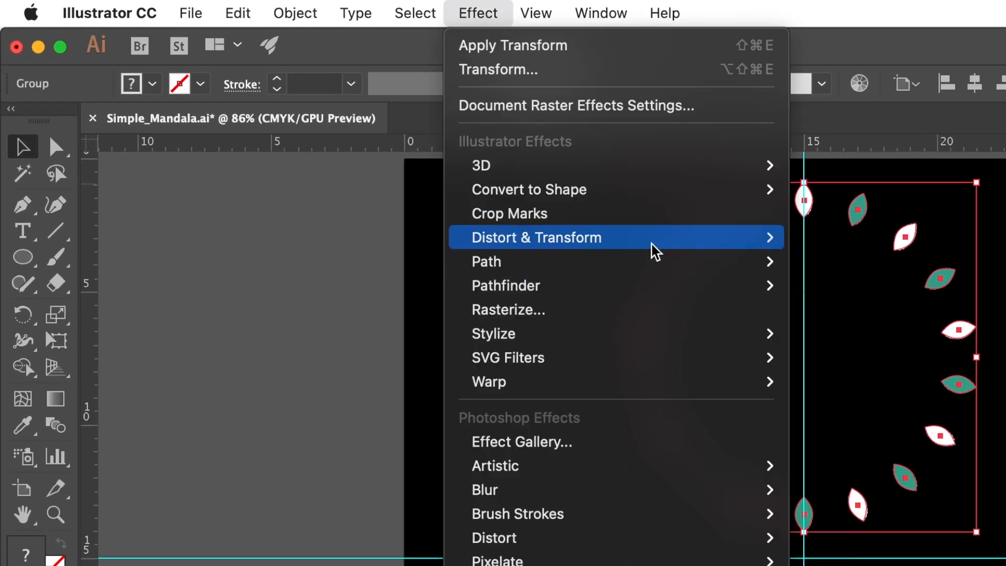
mouse_move(655, 252)
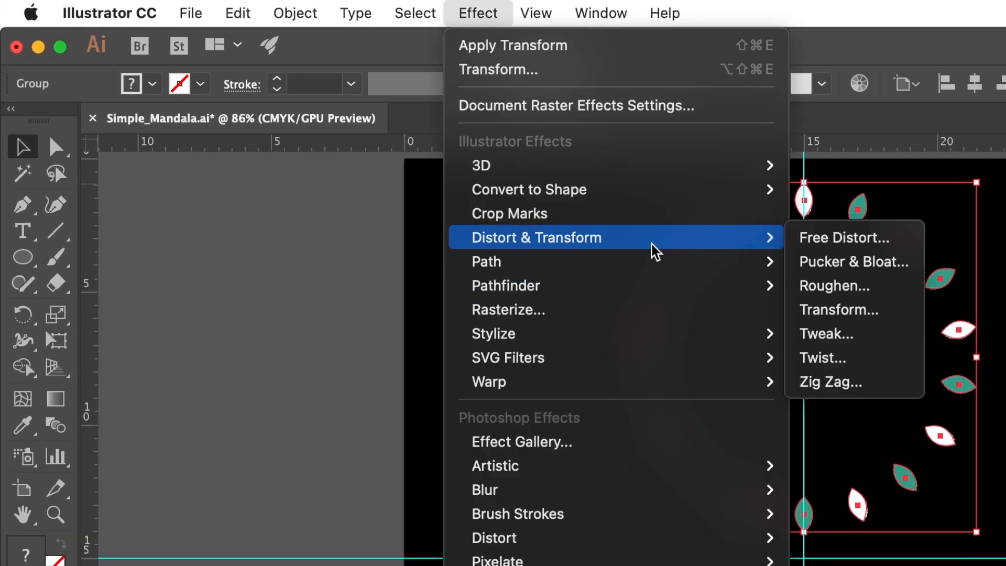
left_click(889, 313)
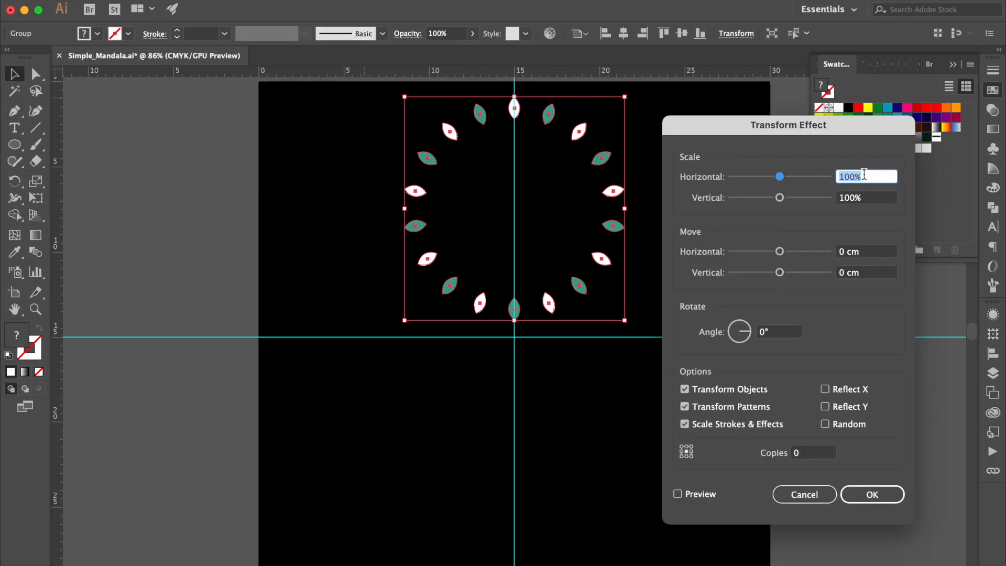
type("85")
key("Tab")
type("85")
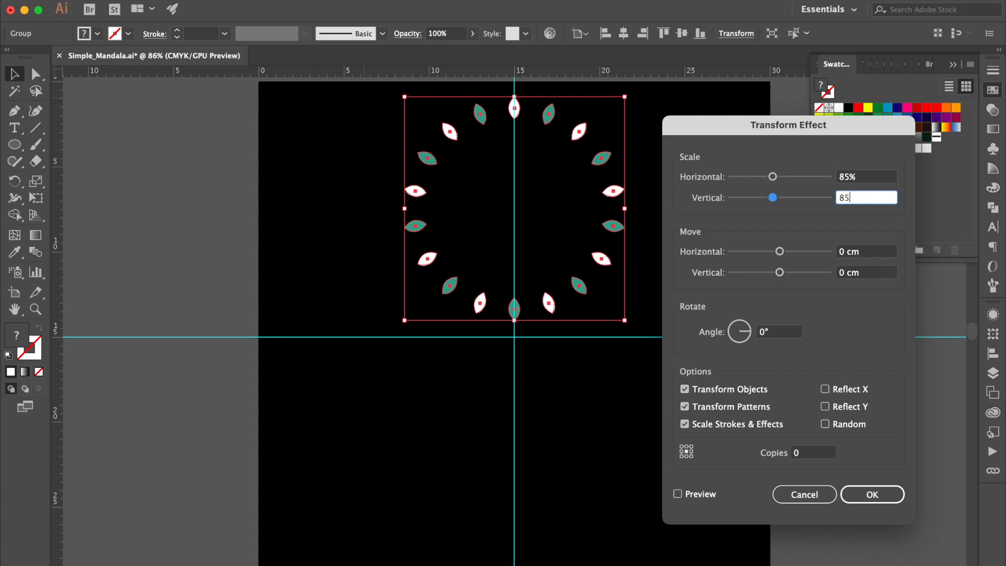
- Set the effect to 20 copies with a rotation of 15° and turn on its preview
left_click(819, 455)
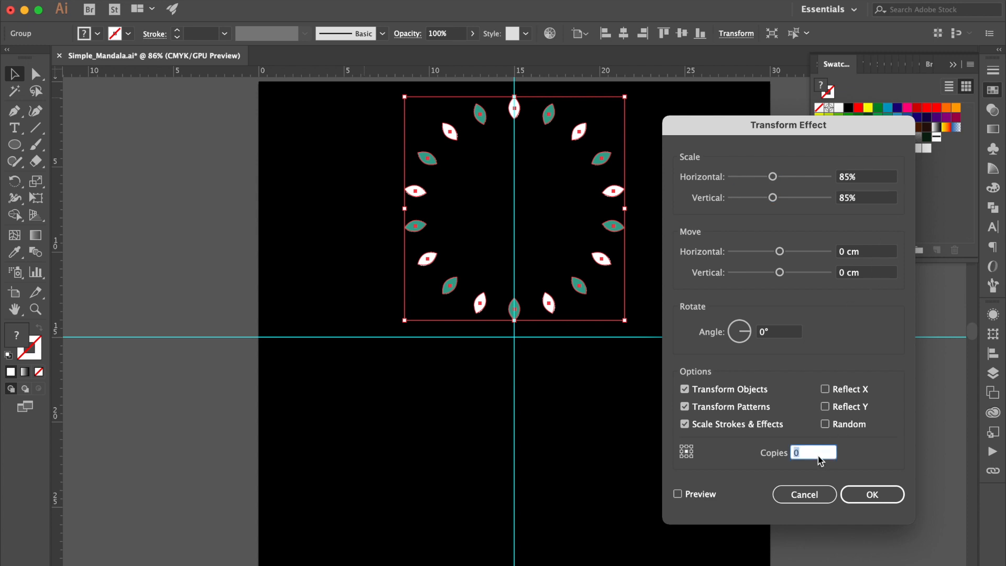
left_click(785, 335)
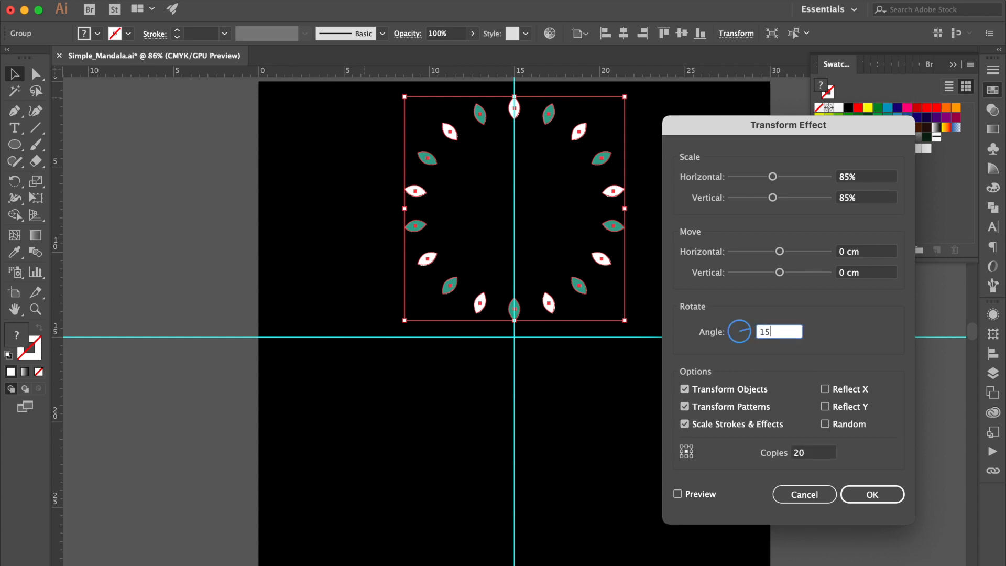
key("Tab")
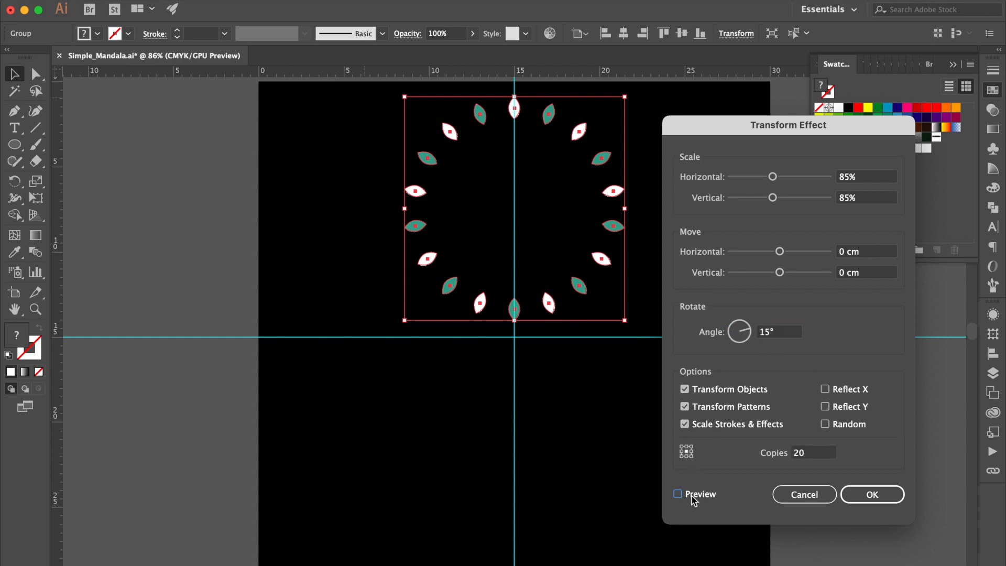
left_click(692, 496)
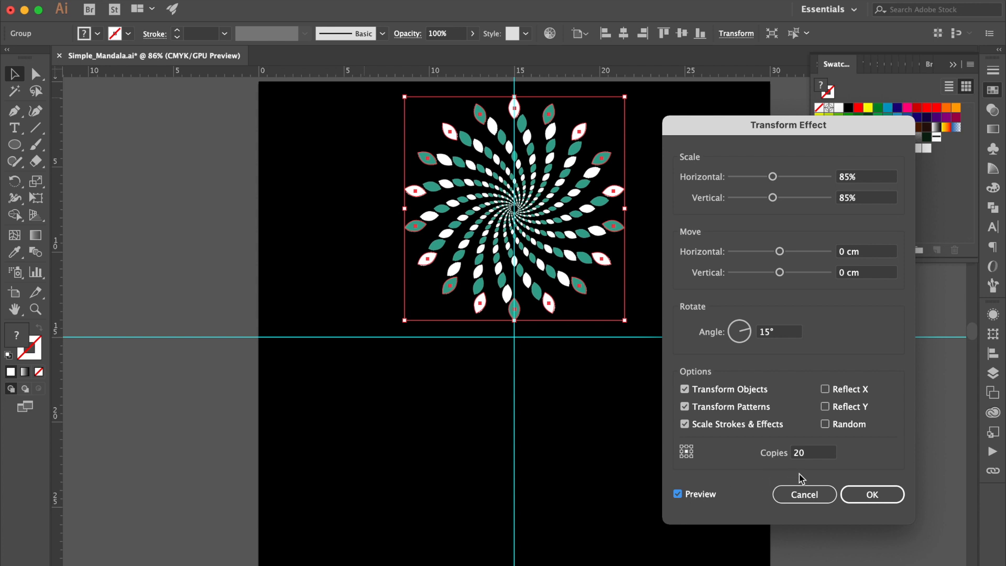
- Reduce the effect's rotation angle to 11°, apply it to the petal ring and deselect the artwork
left_click(791, 334)
key("Down")
key("Down")
key("Down")
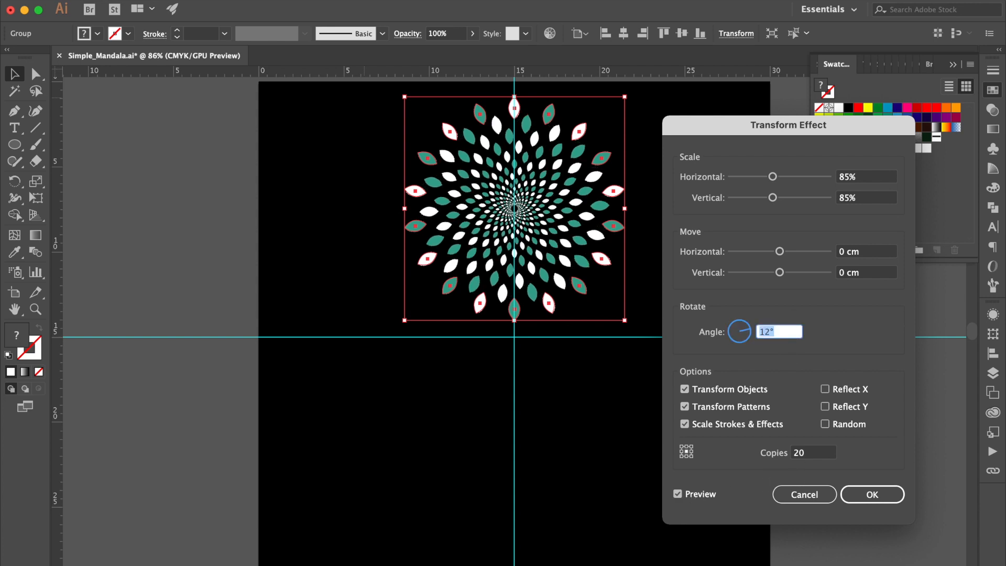
key("Down")
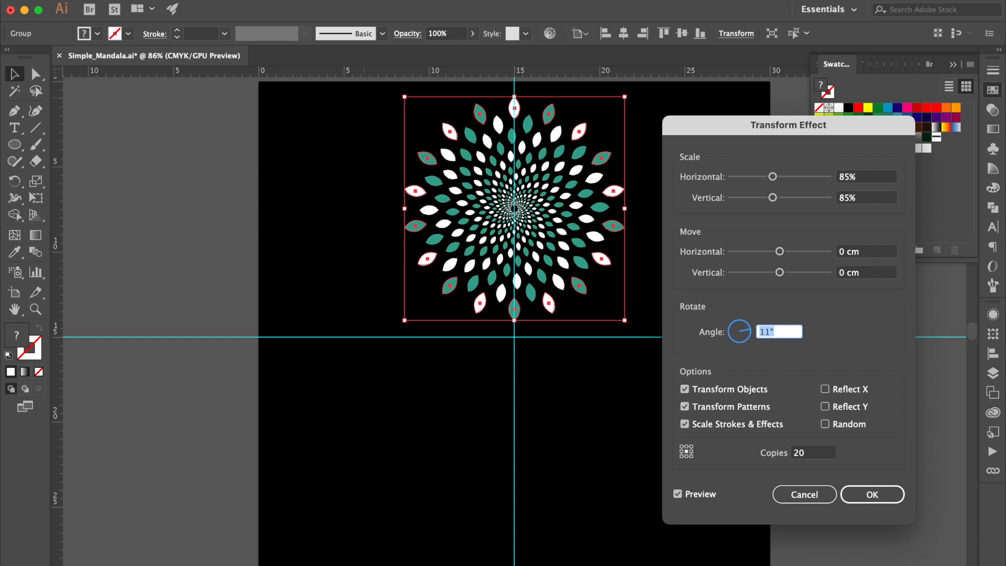
left_click(872, 496)
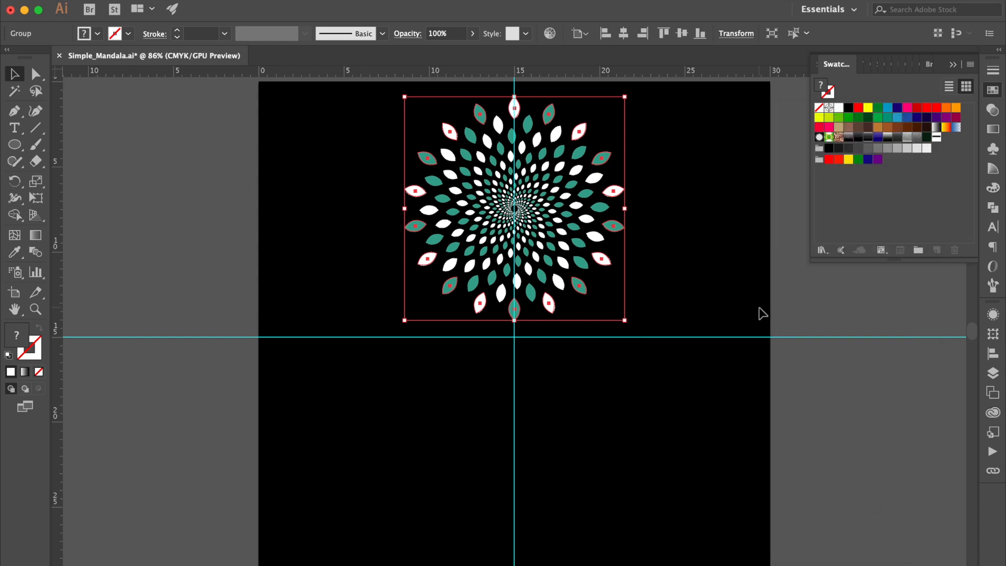
left_click(712, 281)
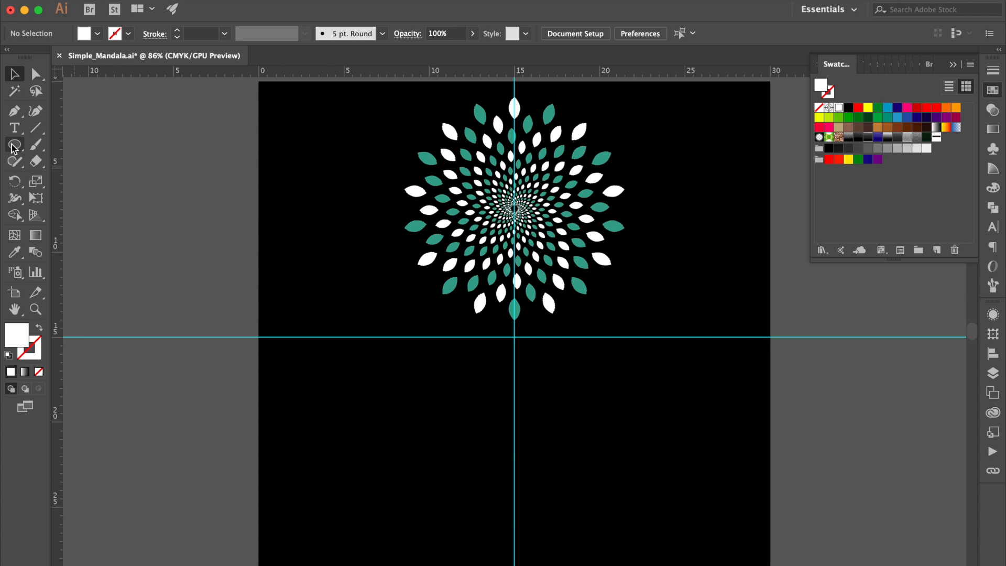
- Draw a square about 15 cm wide filling the artboard's lower-left quadrant between the guides, with a white stroke and no fill
left_click_drag(11, 144, 55, 146)
left_click_drag(259, 336, 515, 565)
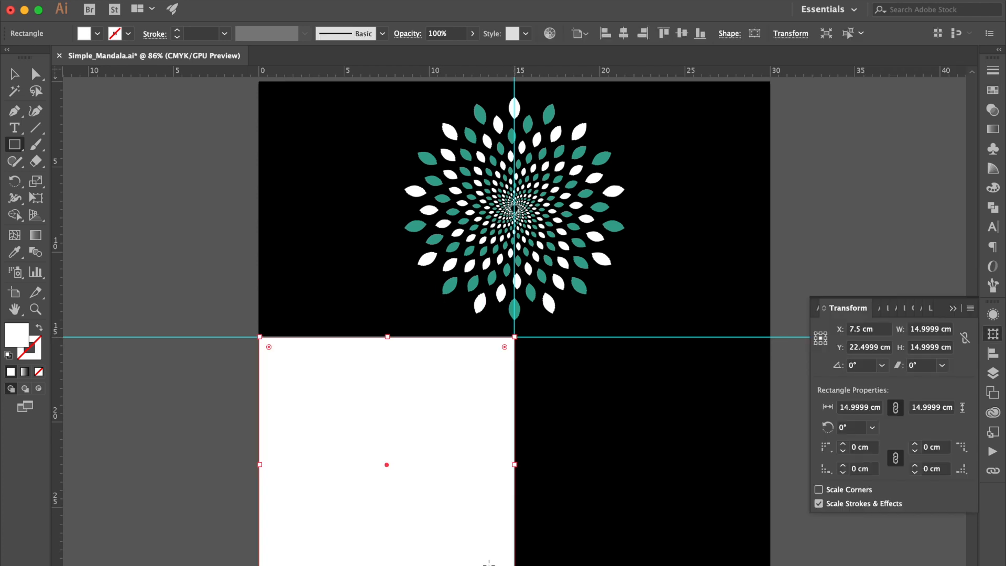
left_click(38, 328)
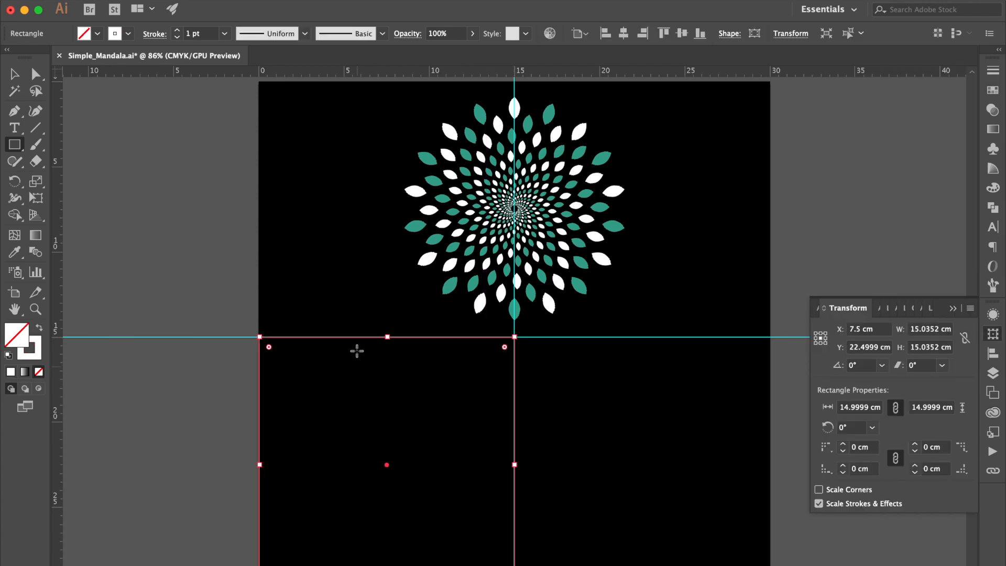
- Draw a small square about 1.1 cm wide near the large square's upper edge, filled white without a stroke
left_click_drag(365, 348, 385, 368)
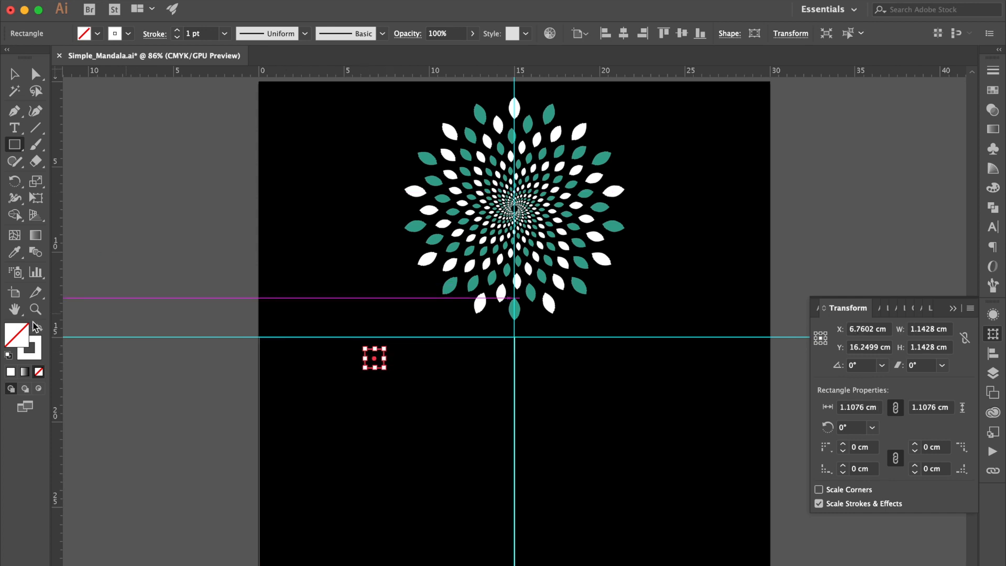
left_click(39, 328)
left_click(14, 74)
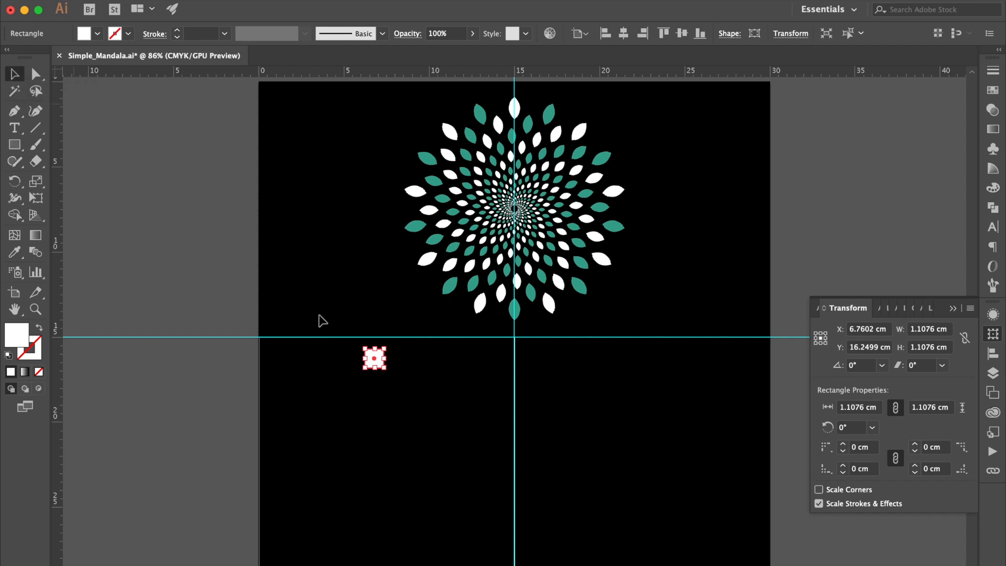
- Rotate the small white square by 45° so that it stands as a diamond
right_click(371, 362)
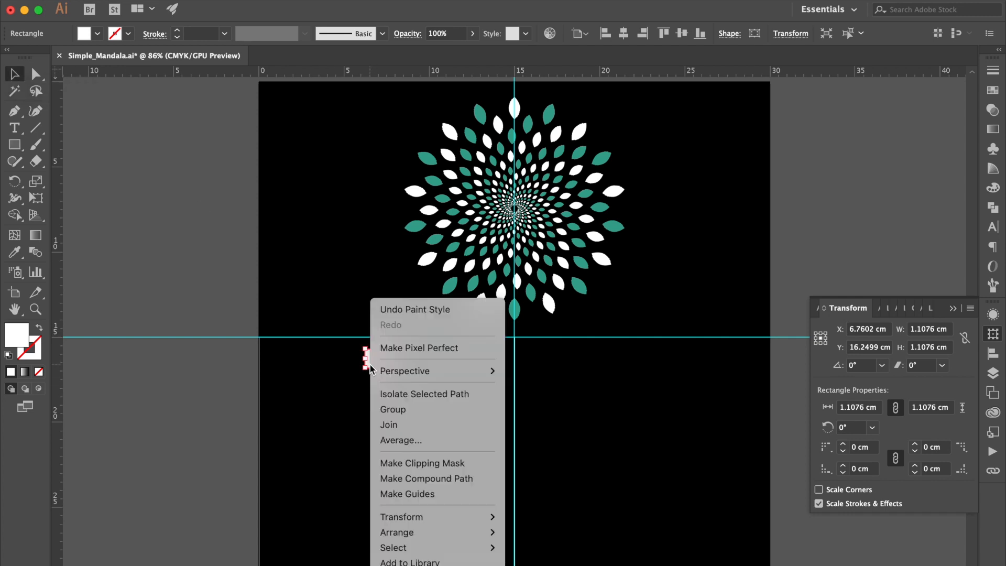
mouse_move(451, 518)
left_click(544, 502)
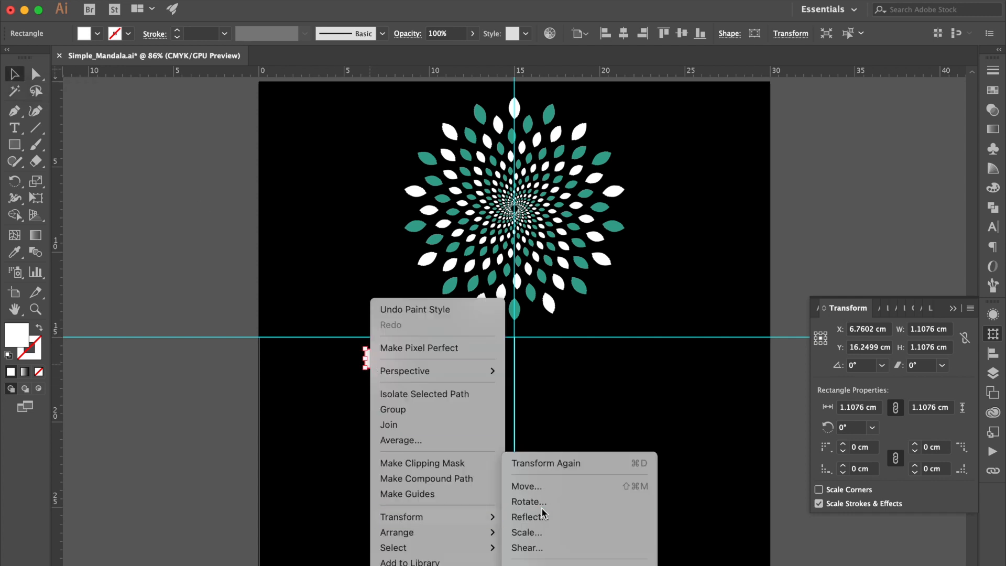
type("45")
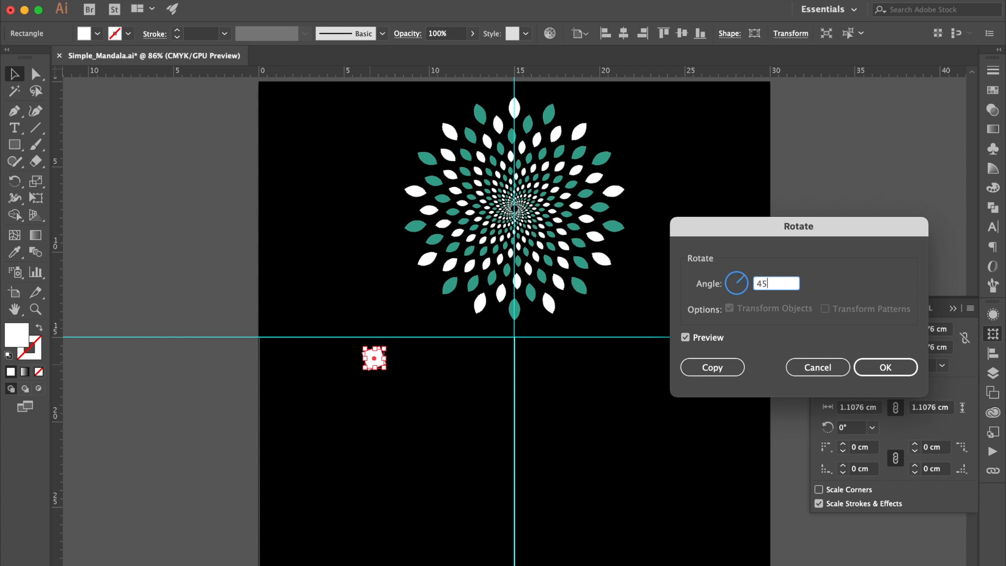
key("Return")
scroll(346, 386, "up", 2)
scroll(346, 386, "down", 5)
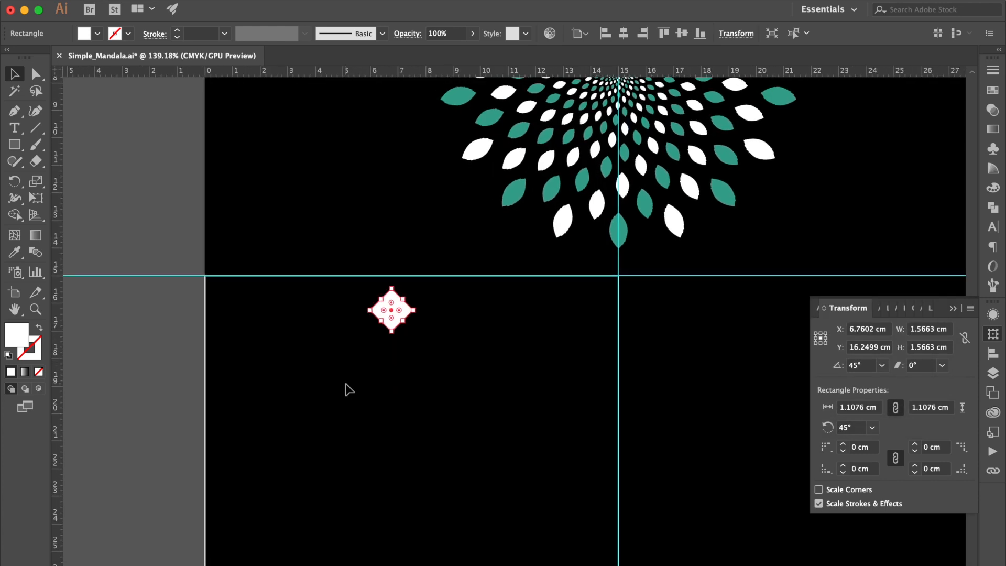
- Duplicate the horizontally centred diamond straight down to near the large square's lower edge, and move the upper diamond slightly down
scroll(346, 386, "down", 2)
left_click_drag(363, 205, 398, 532)
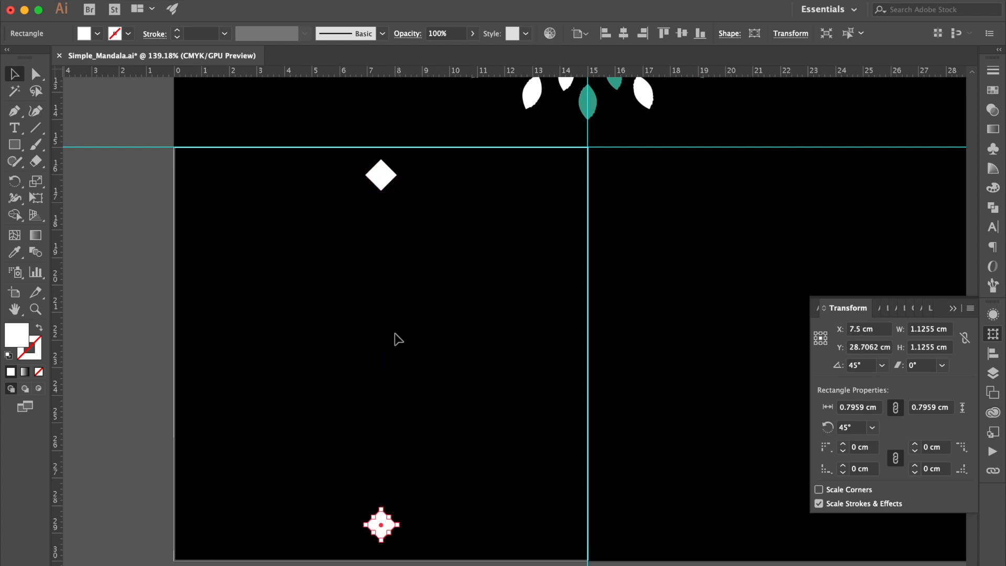
left_click_drag(385, 179, 386, 187)
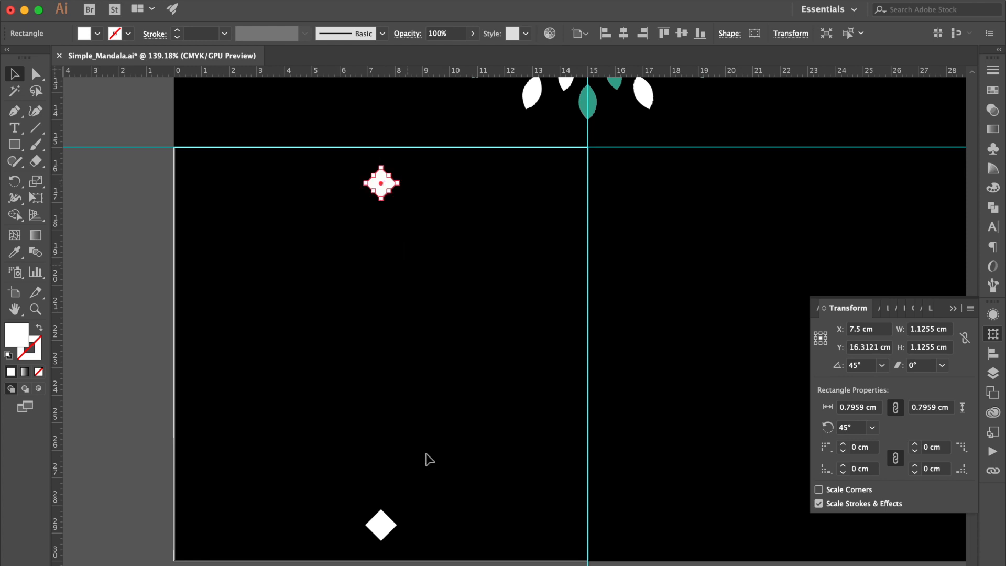
- Select both diamonds and create a copy rotated by 20° about their common centre
left_click(391, 531, "shift")
right_click(391, 531)
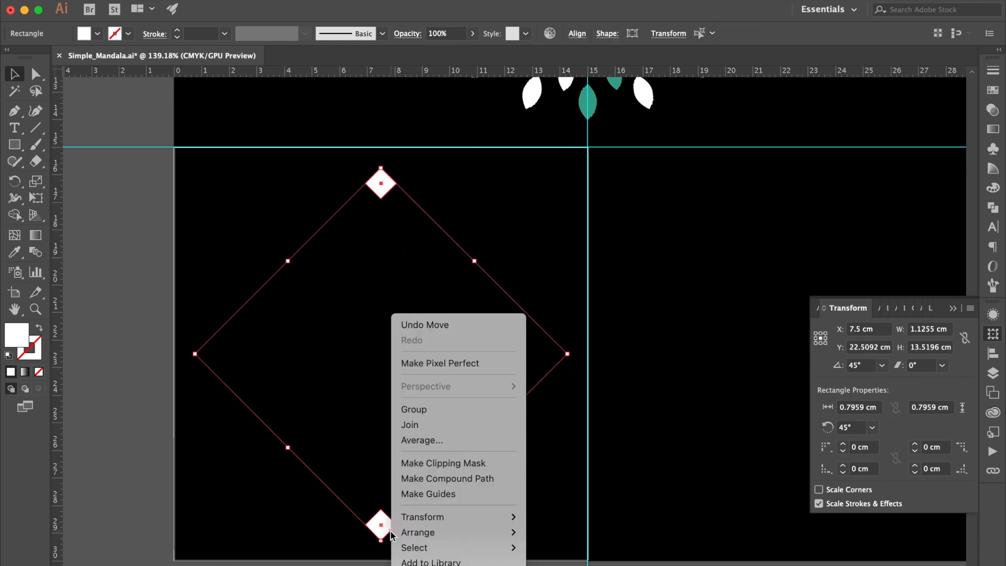
mouse_move(438, 519)
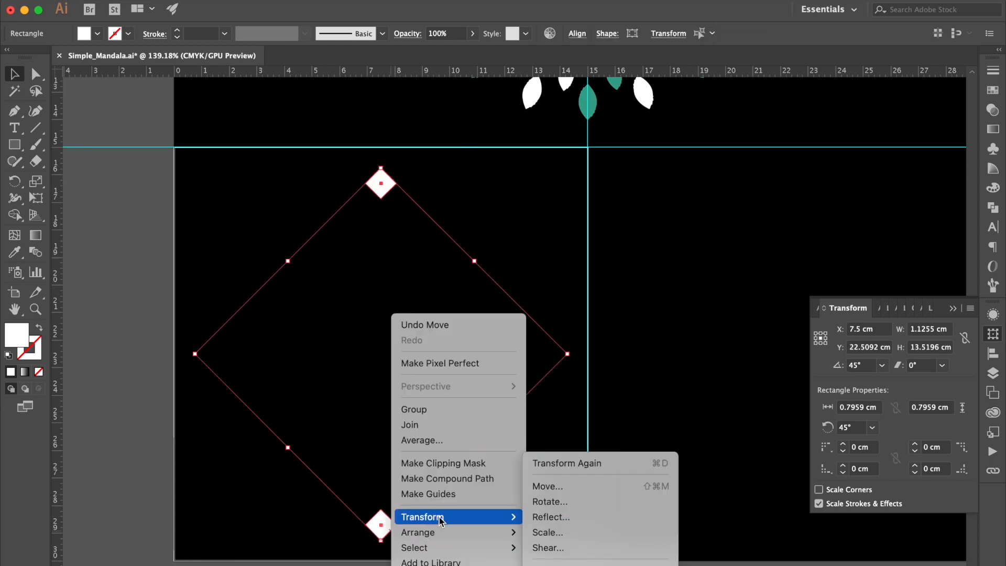
left_click(601, 506)
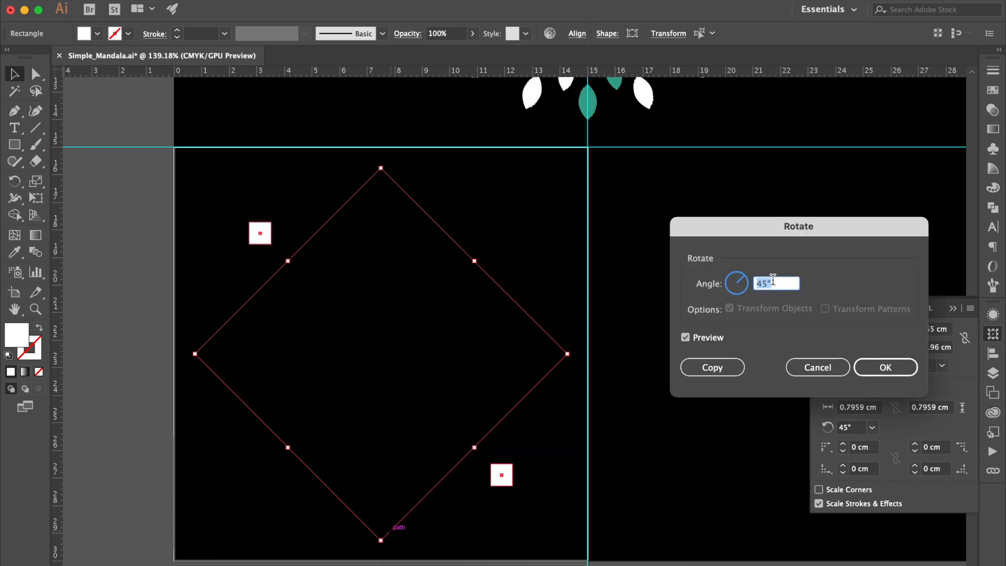
type("20")
key("Tab")
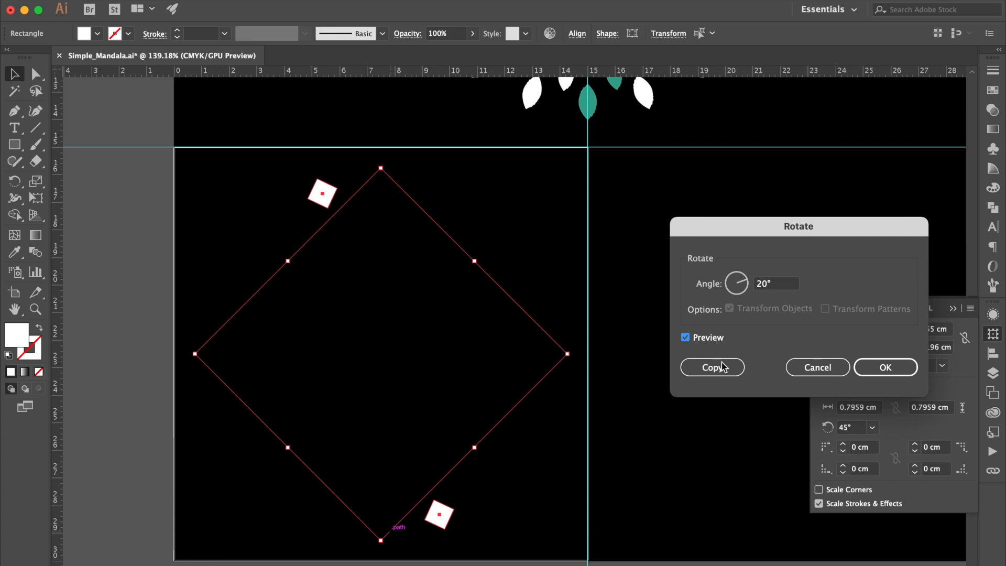
left_click(713, 367)
- Repeat the rotated copy until the small squares form a complete ring, and deselect them
key("ctrl+d")
key("ctrl+d")
key("ctrl+d")
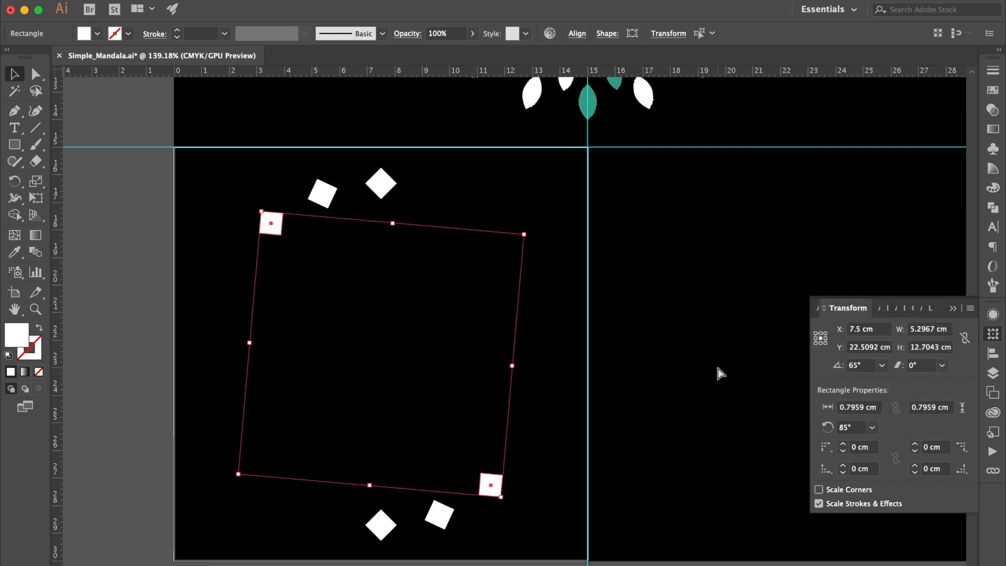
key("ctrl+d")
key("ctrl+d")
key("ctrl+d")
key("ctrl+d")
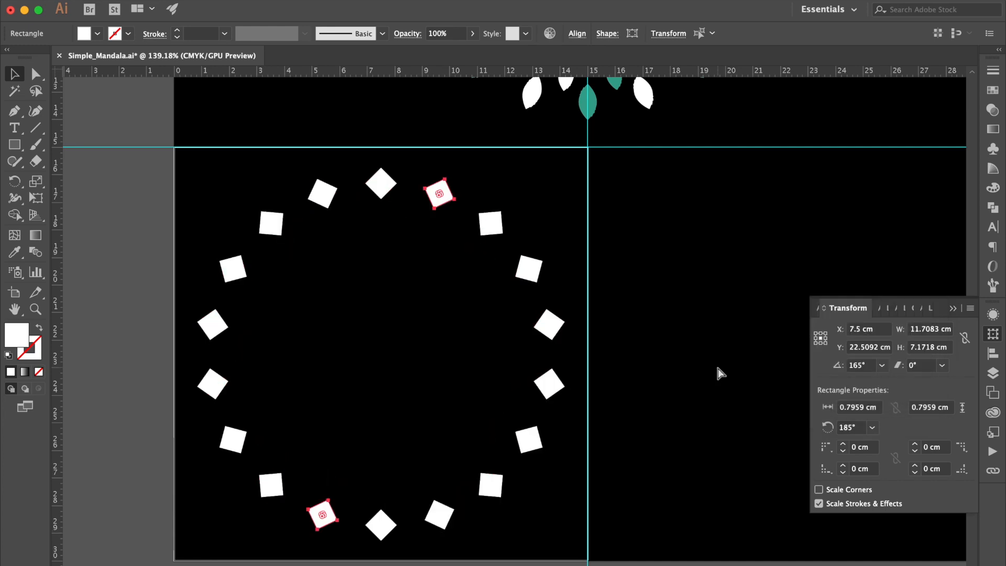
left_click(388, 281)
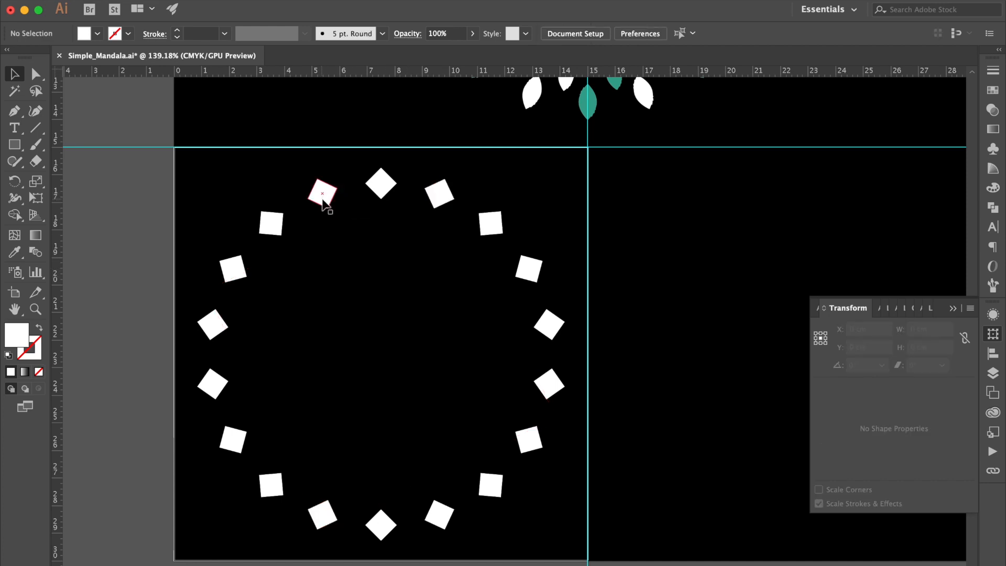
- Fill every second square of the ring with red, starting with the topmost one
left_click(385, 182)
left_click(271, 224, "shift")
left_click(212, 324, "shift")
left_click(234, 439, "shift")
left_click(322, 514, "shift")
left_click(439, 515, "shift")
left_click(529, 440, "shift")
left_click(549, 324, "shift")
left_click(491, 225, "shift")
left_click(992, 90)
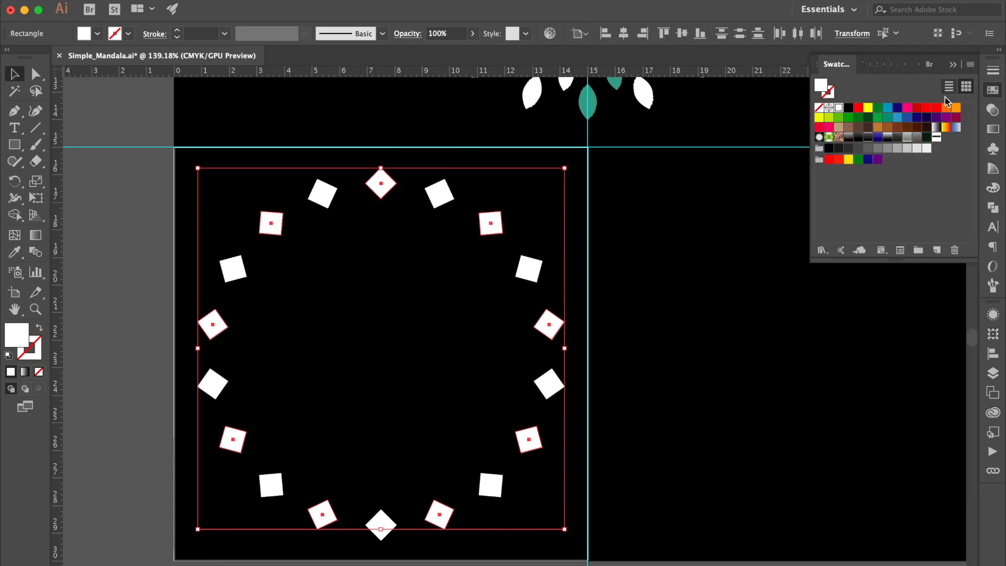
left_click(916, 113)
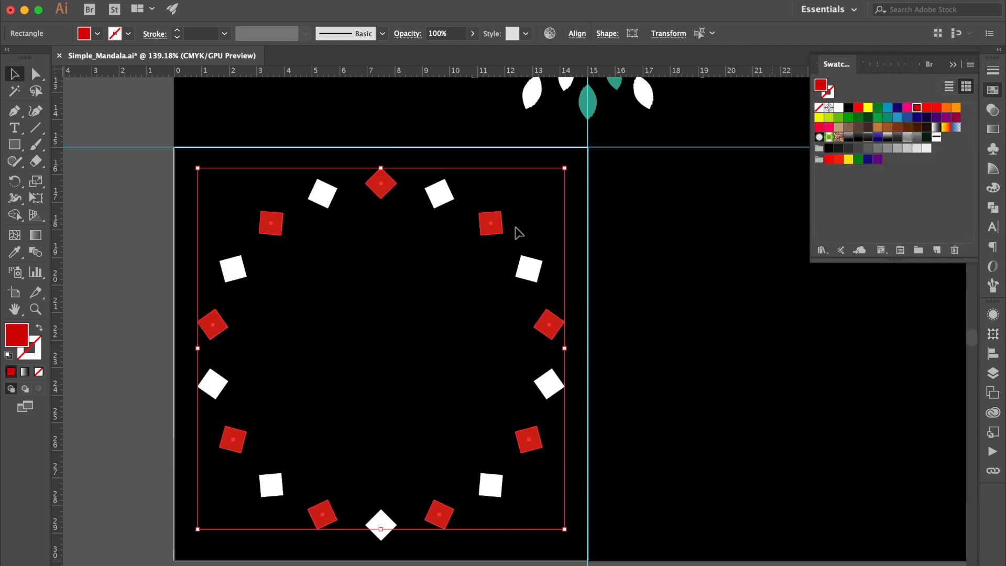
- Select all the small squares without the large outline square, save the document and group the squares
left_click(573, 180)
left_click_drag(200, 179, 563, 545)
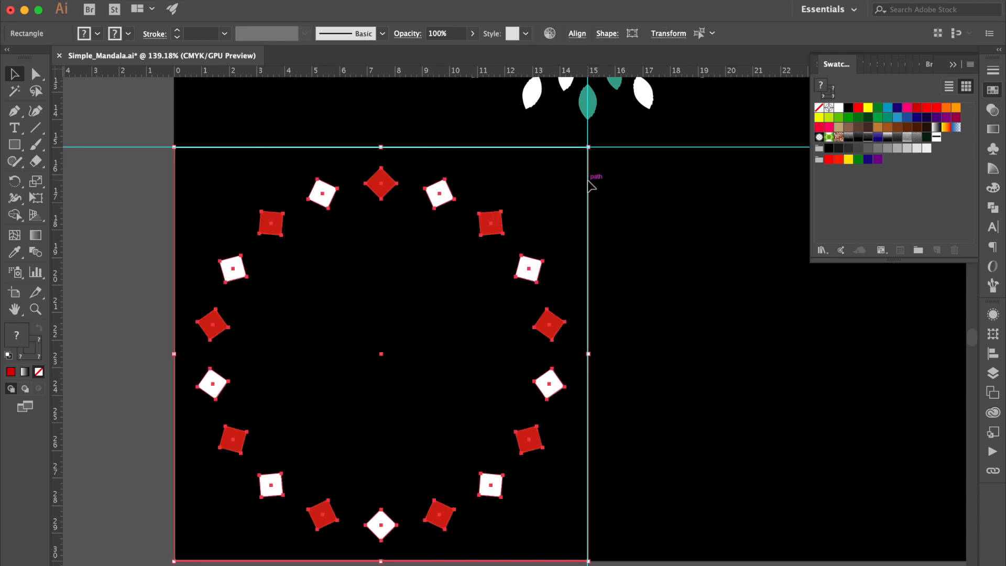
left_click(595, 178, "shift")
key("super+s")
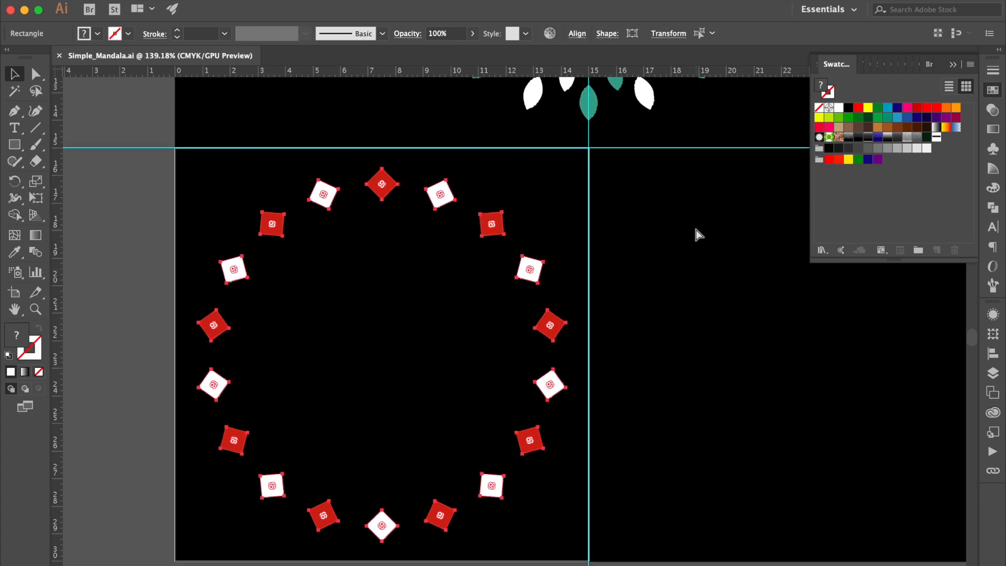
key("super+g")
- Start a Transform effect on the grouped ring of squares with horizontal and vertical scale set to 85%
left_click(306, 0)
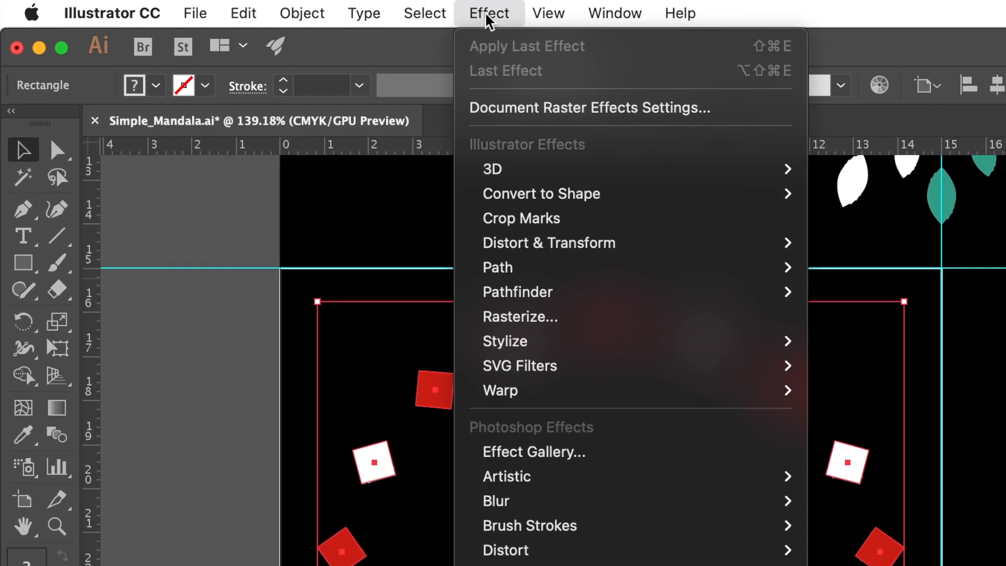
mouse_move(395, 132)
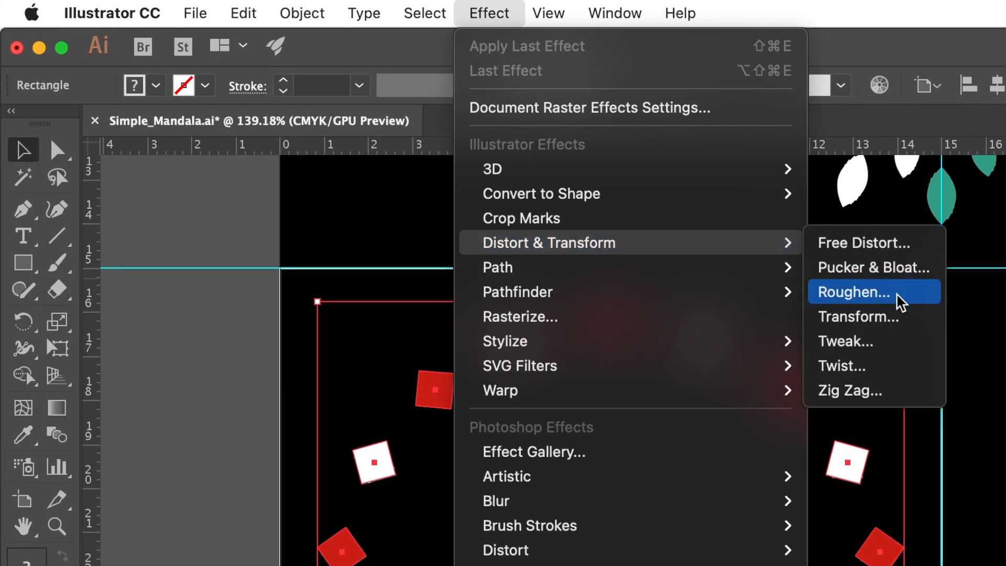
left_click(898, 325)
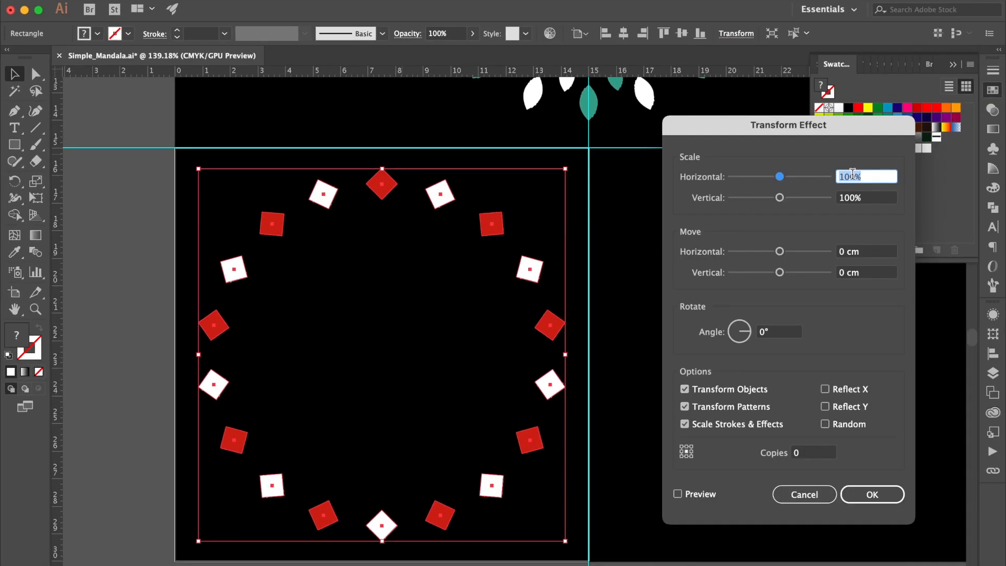
type("85")
key("Tab")
type("85")
key("Tab")
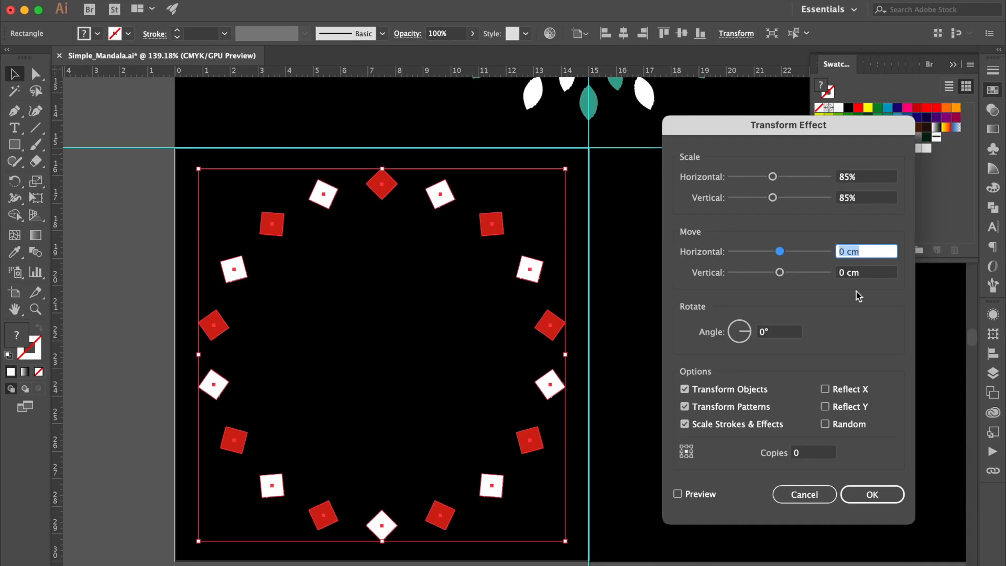
- Set the Transform effect to 20 copies with a 15° rotation, preview and apply it, and deselect the mandala
left_click(814, 453)
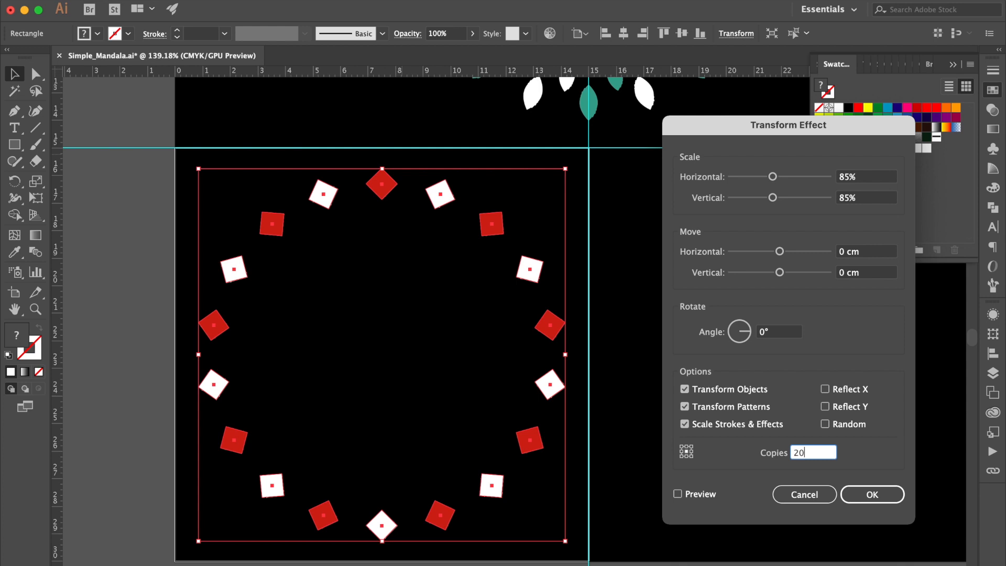
left_click(785, 333)
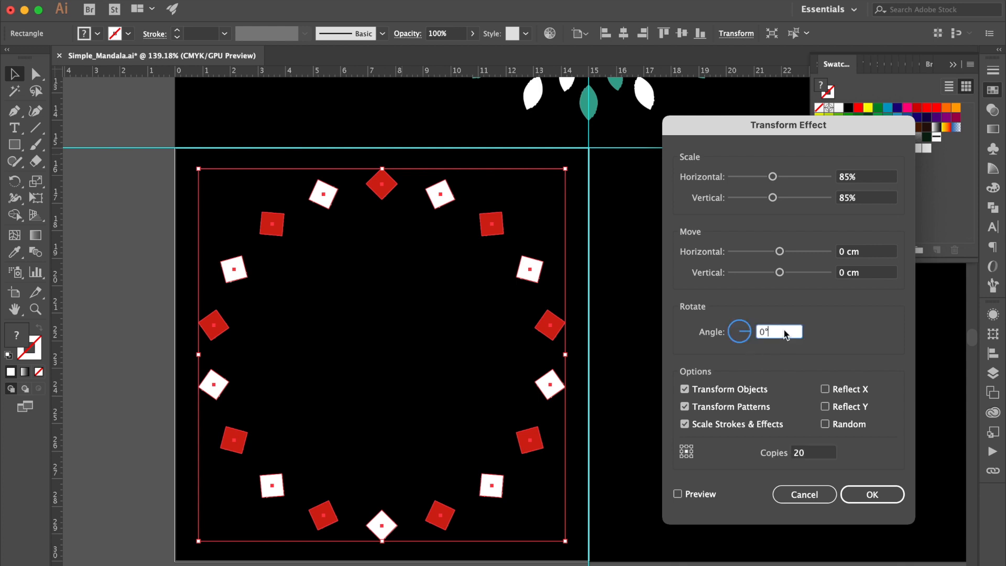
left_click(700, 498)
left_click(702, 494)
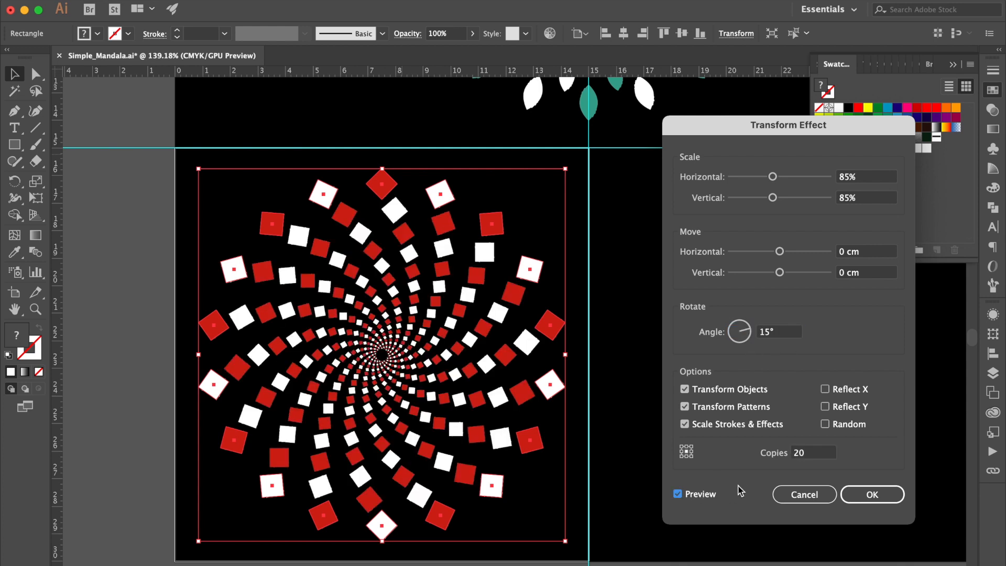
left_click(861, 492)
left_click(655, 325)
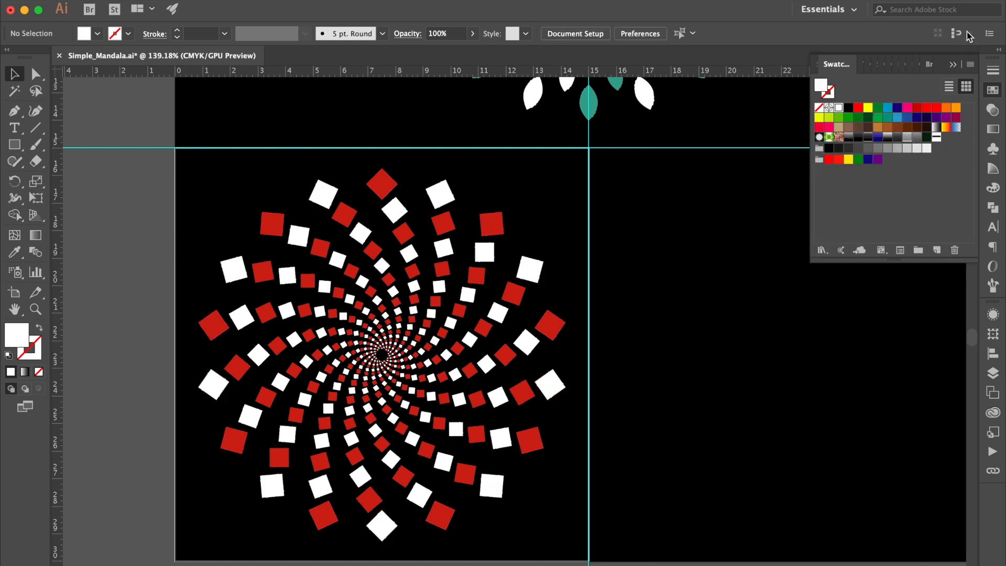
- Duplicate the square mandala together with its large outline square into the empty area right of the vertical guide, edge to edge with the original
left_click(954, 64)
scroll(694, 292, "right", 4)
left_click_drag(528, 179, 103, 560)
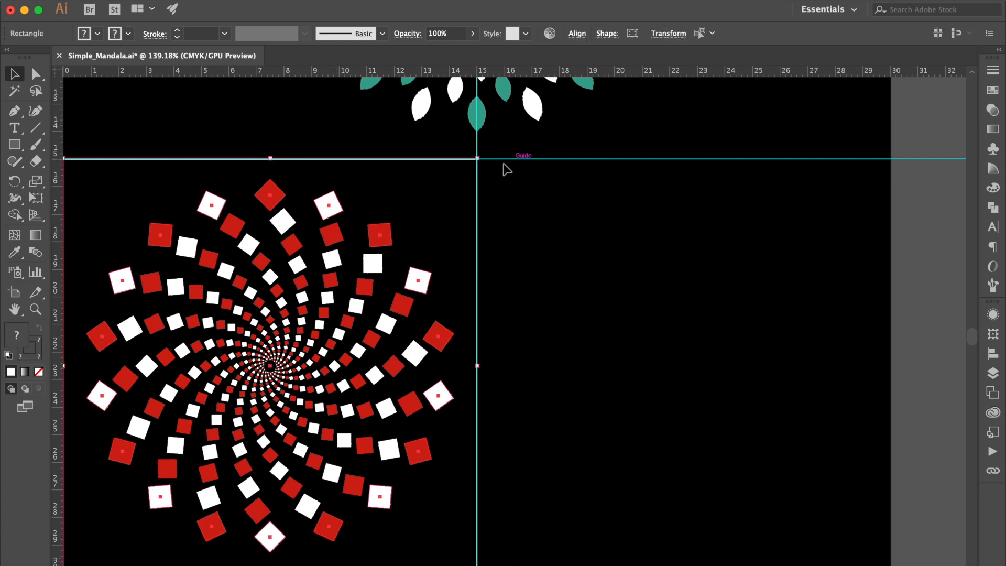
left_click_drag(498, 192, 889, 206)
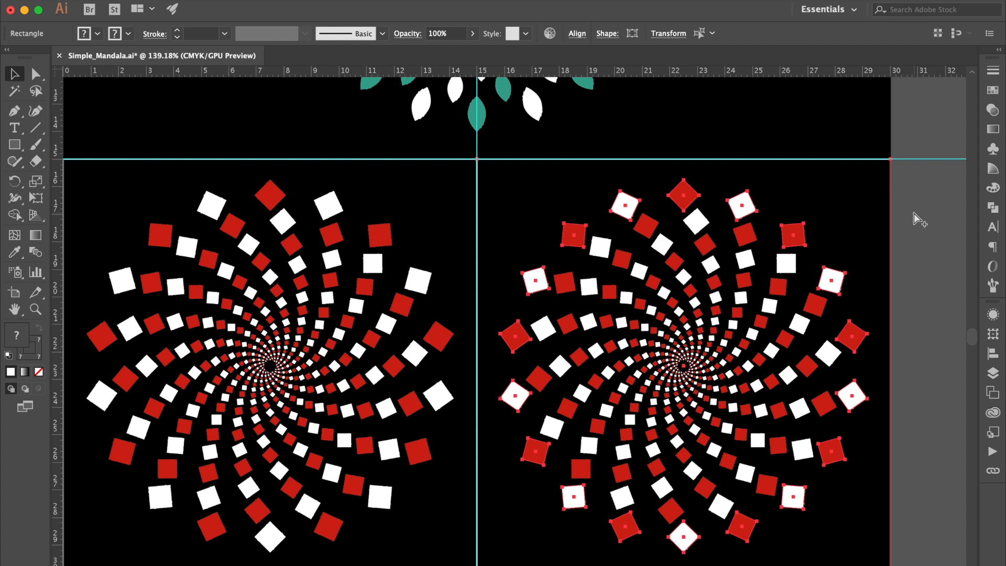
- Select the large outline squares around both mandalas and delete them
left_click(492, 185)
left_click(450, 195)
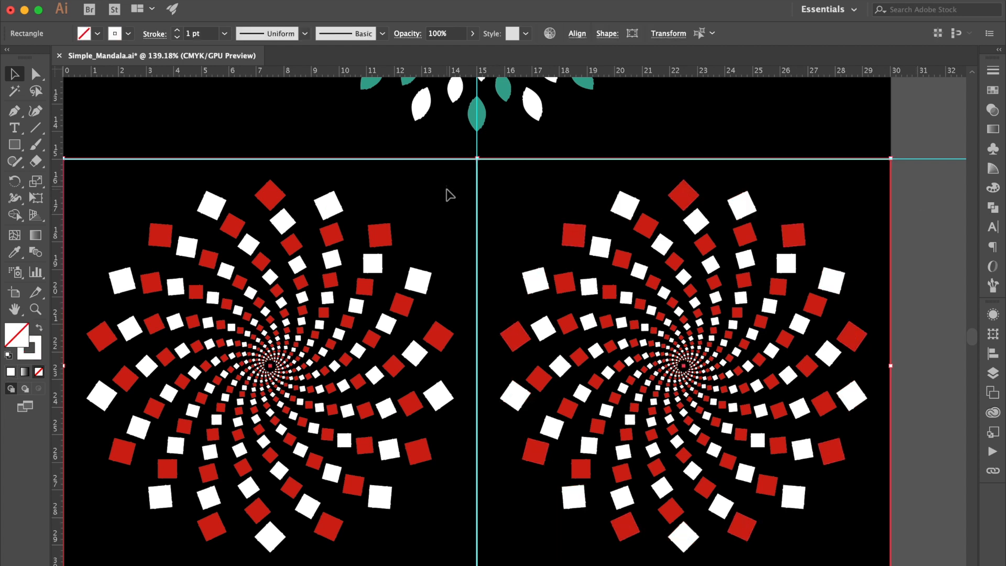
key("Delete")
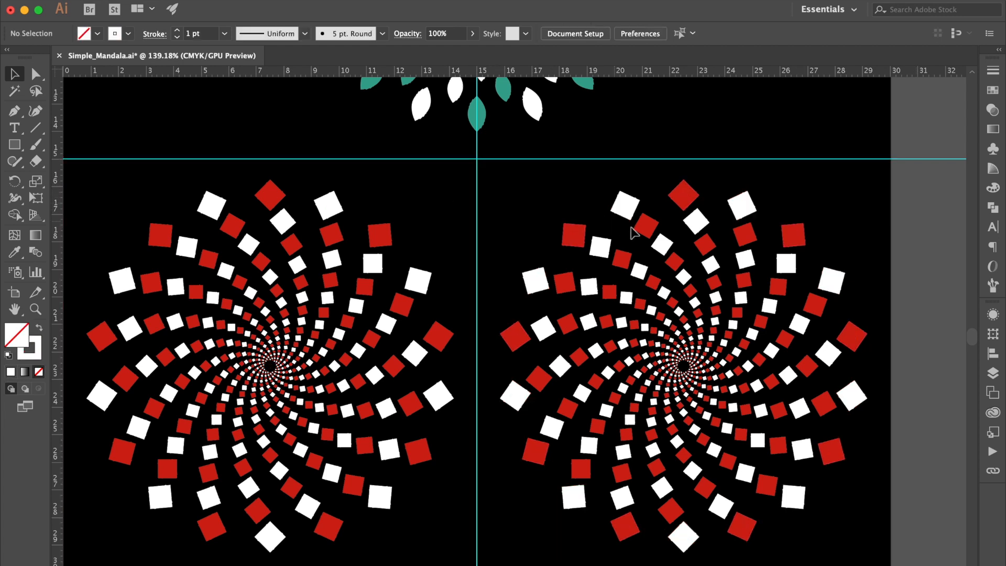
- Round the corners of all squares in the duplicated mandala to 0.4 cm, turning them into circles
left_click(628, 203)
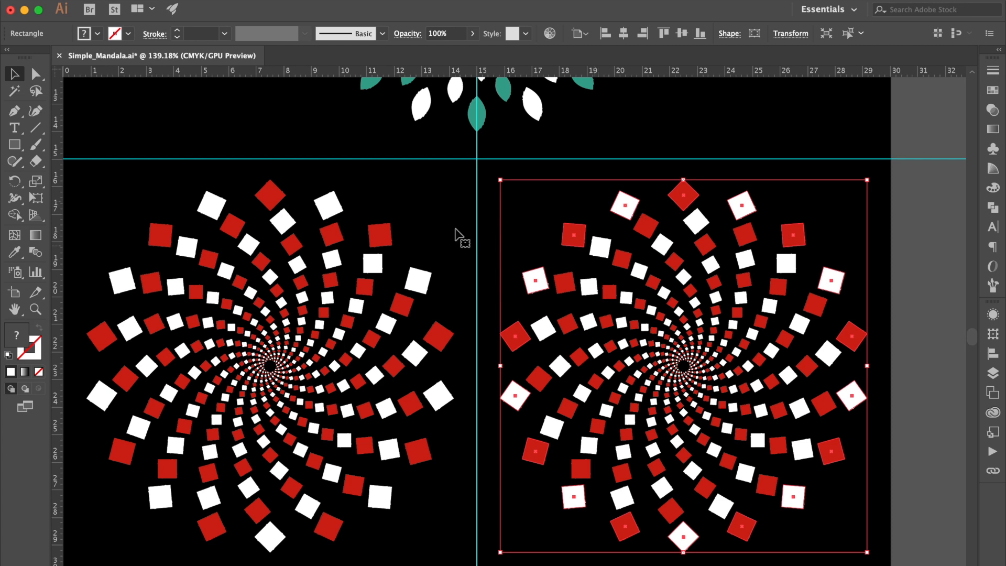
left_click(36, 74)
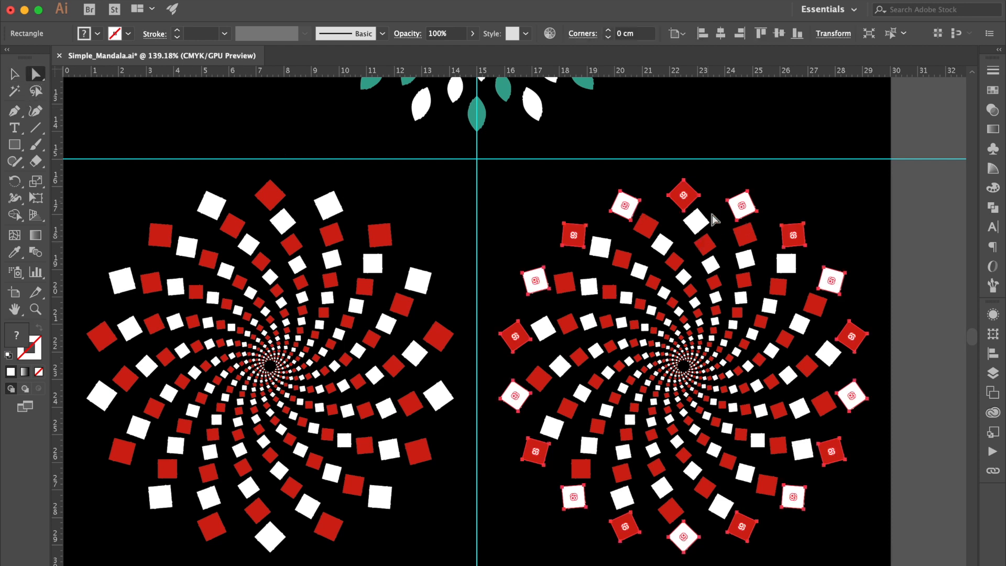
left_click_drag(684, 198, 688, 228)
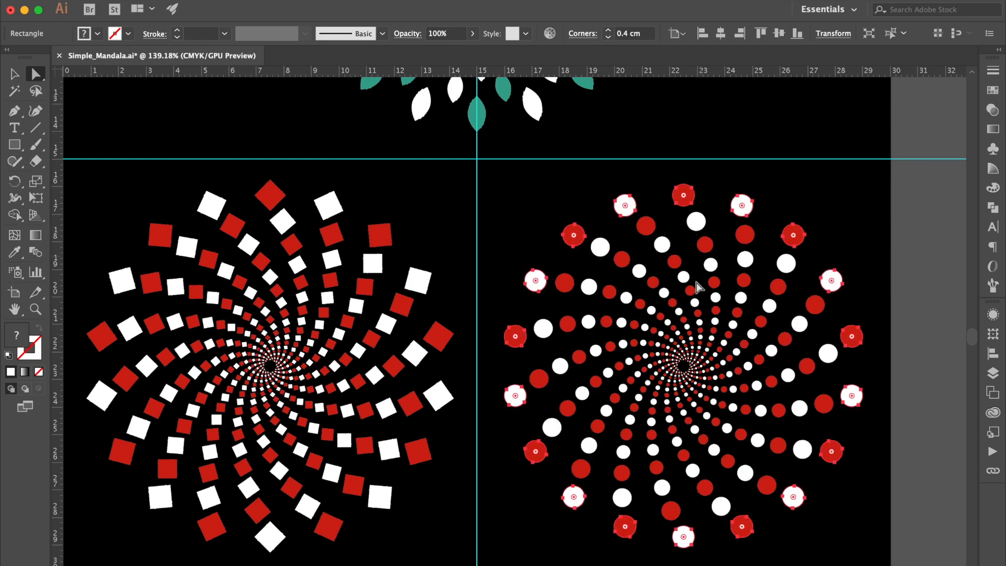
left_click(15, 74)
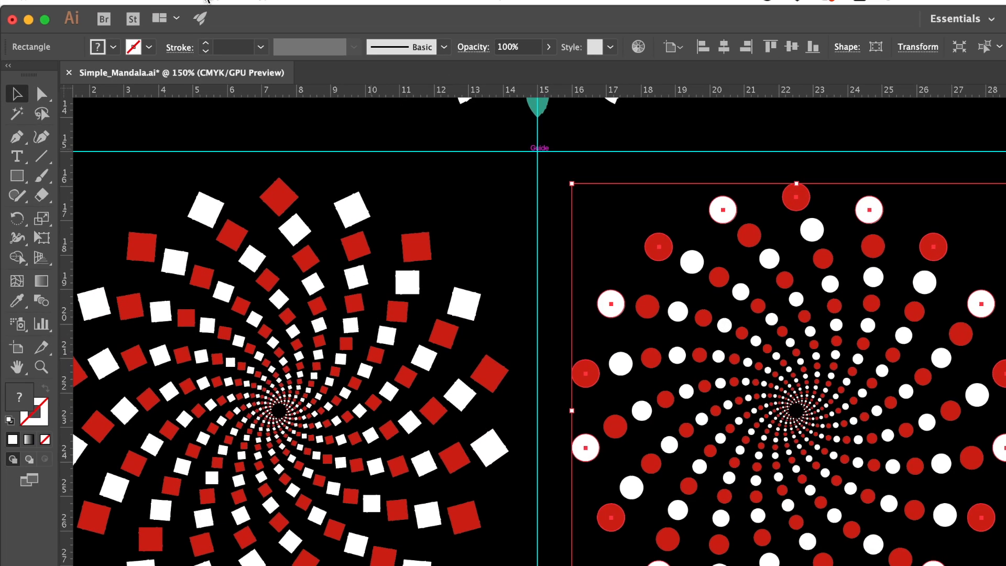
- Expand the appearance of the circle mandala and deselect it
left_click(209, 0)
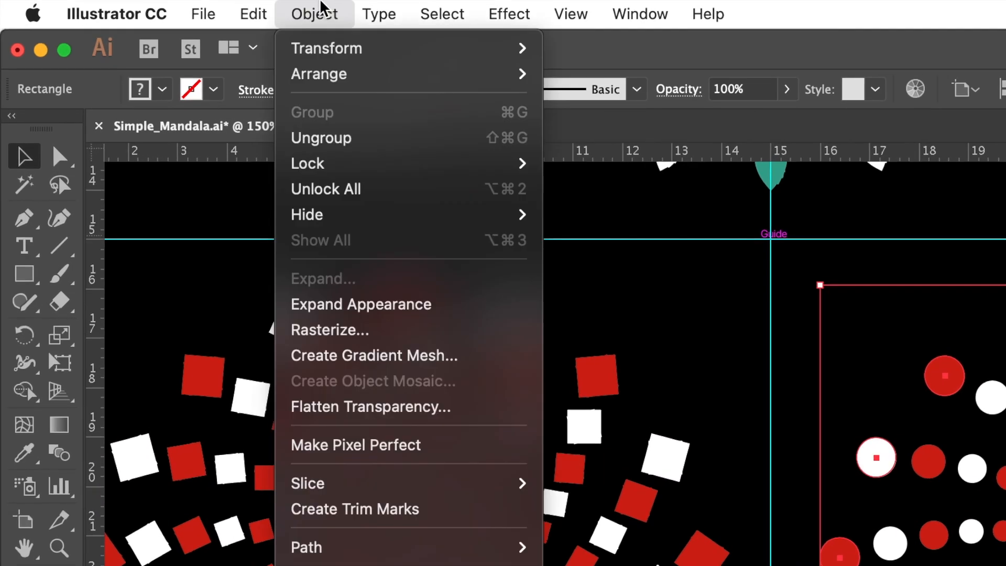
left_click(278, 200)
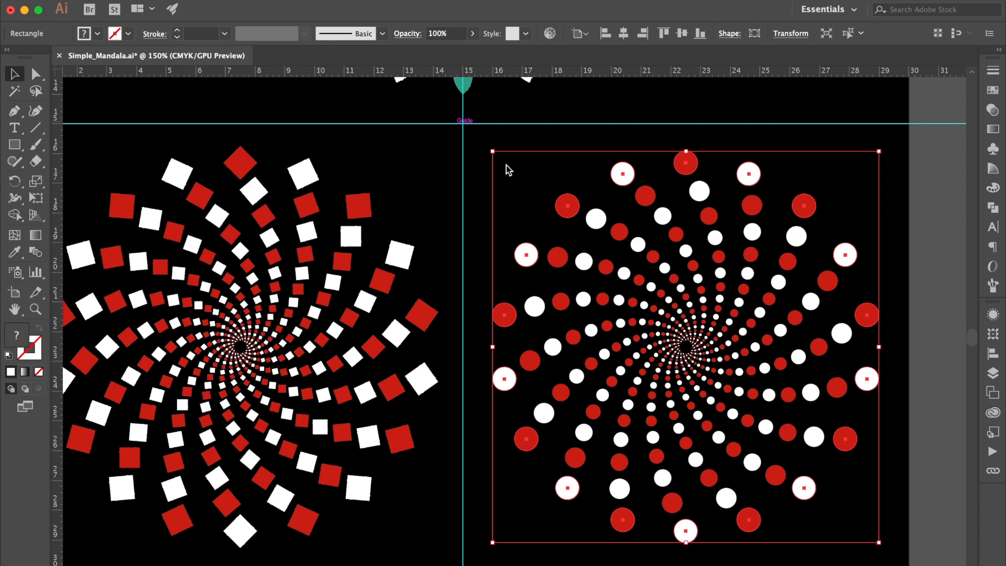
key("a")
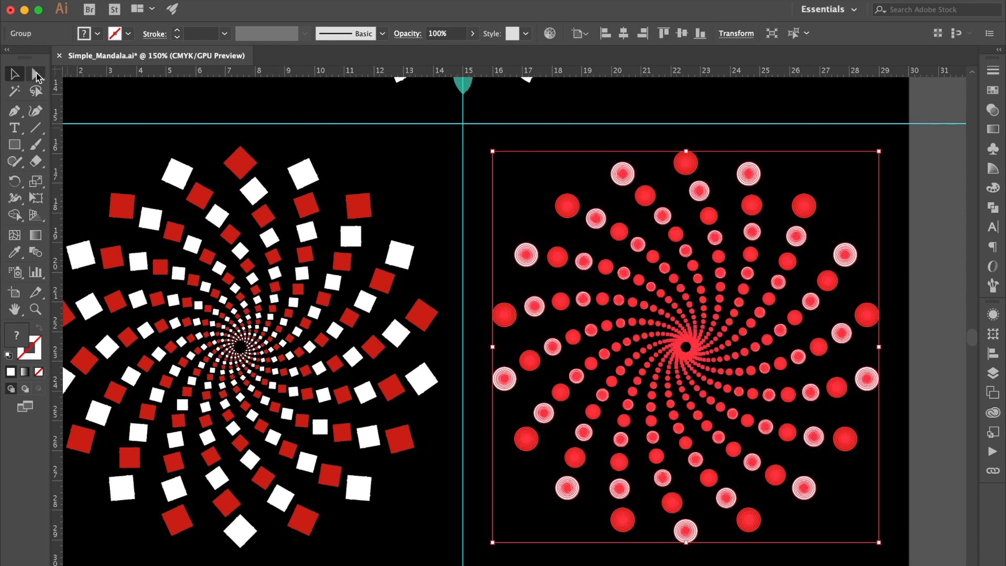
left_click(508, 177)
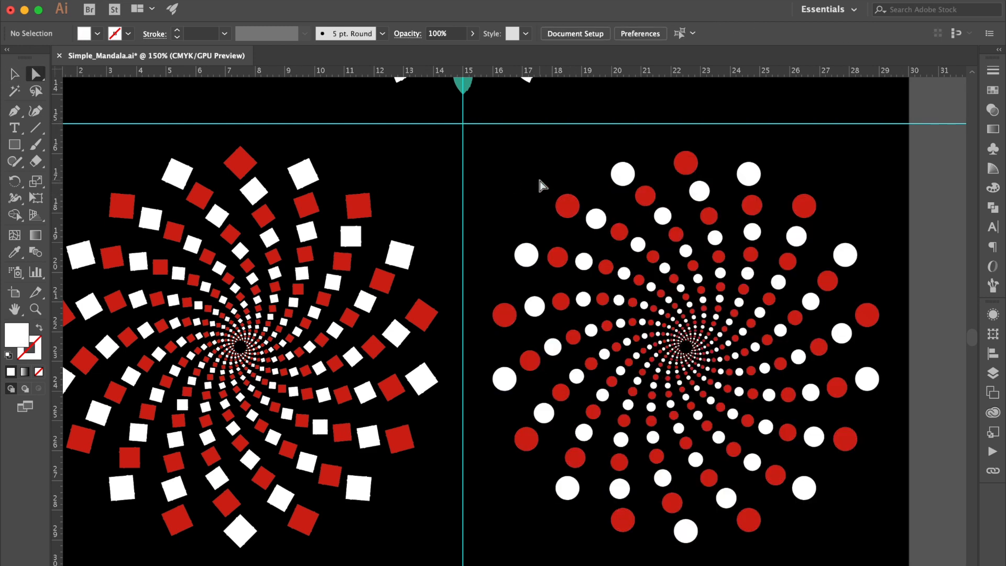
- Directly select one red circle of the expanded mandala and extend the selection to all objects with the same fill colour
left_click(572, 218)
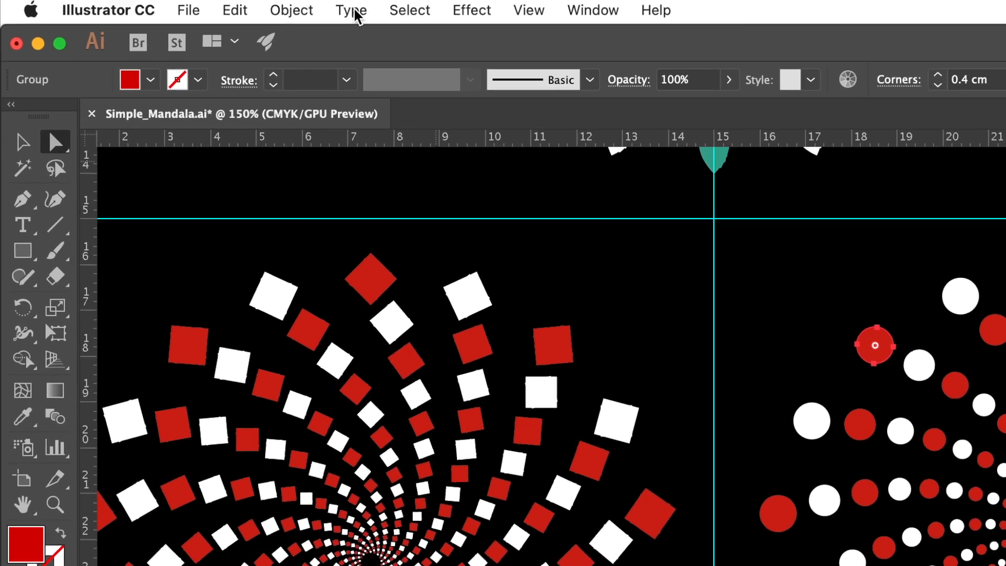
left_click(226, 0)
mouse_move(440, 12)
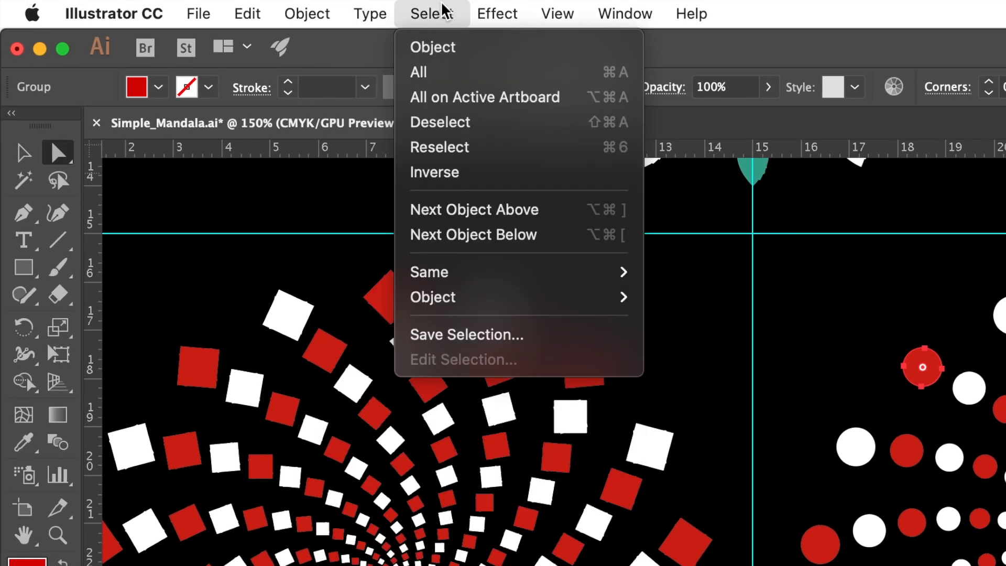
mouse_move(507, 273)
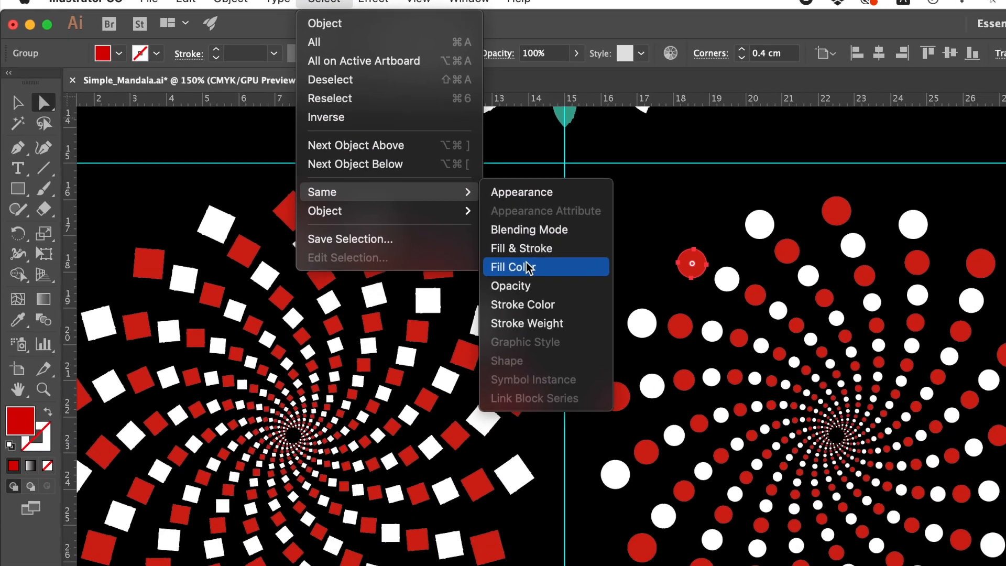
left_click(686, 373)
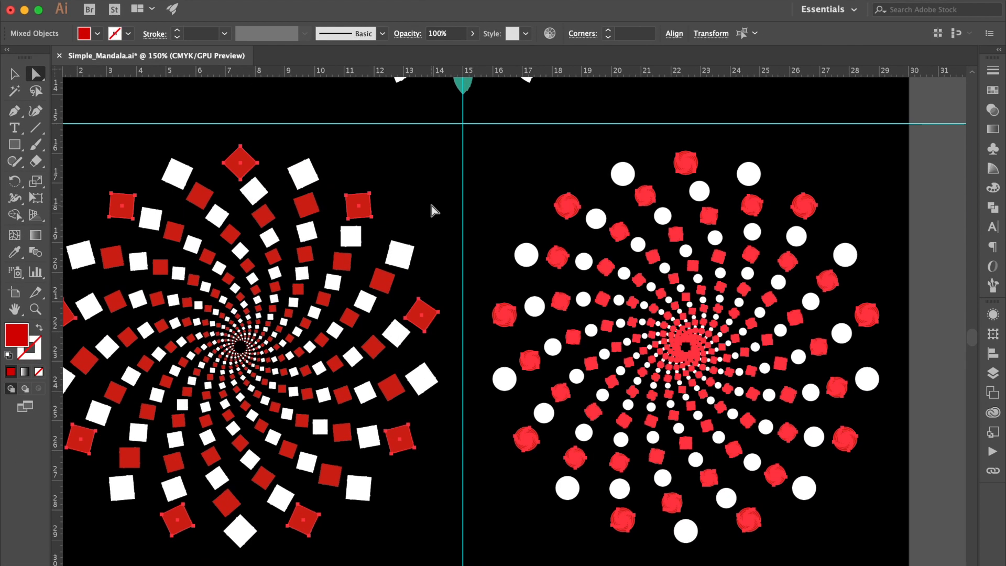
- Remove the red squares of the original mandala from the selection, leaving only the red circles selected
left_click(16, 76)
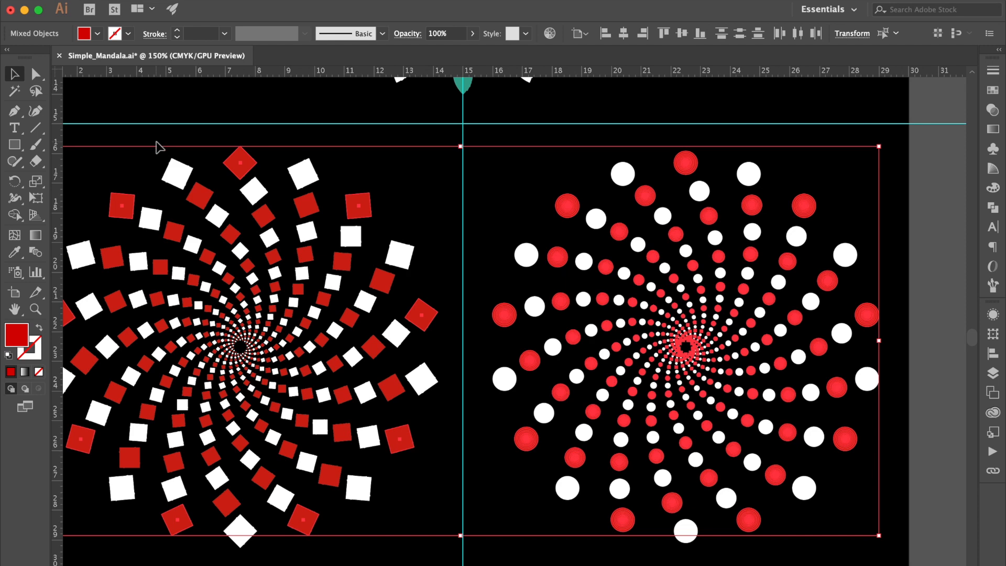
scroll(396, 201, "left", 3)
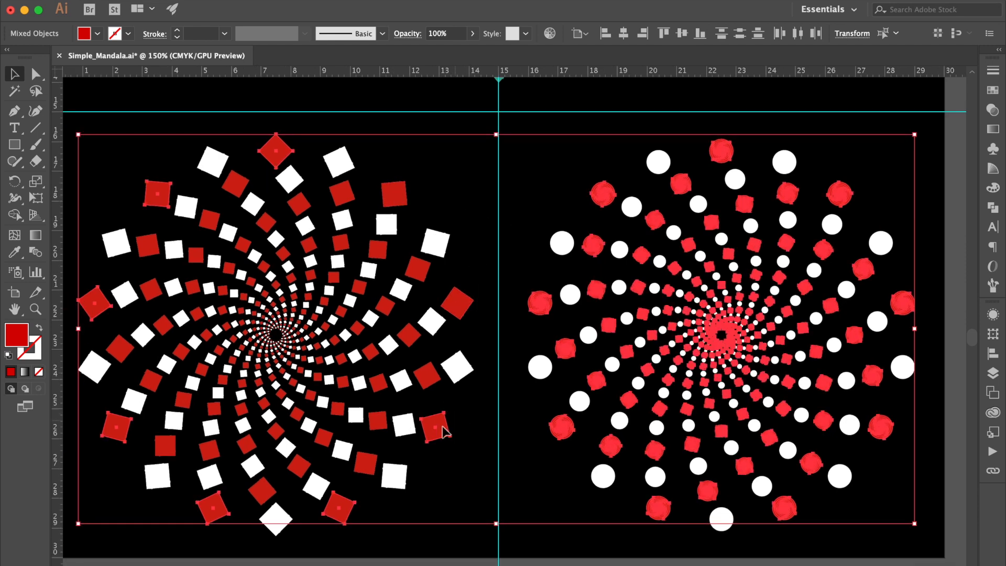
left_click(125, 430, "shift")
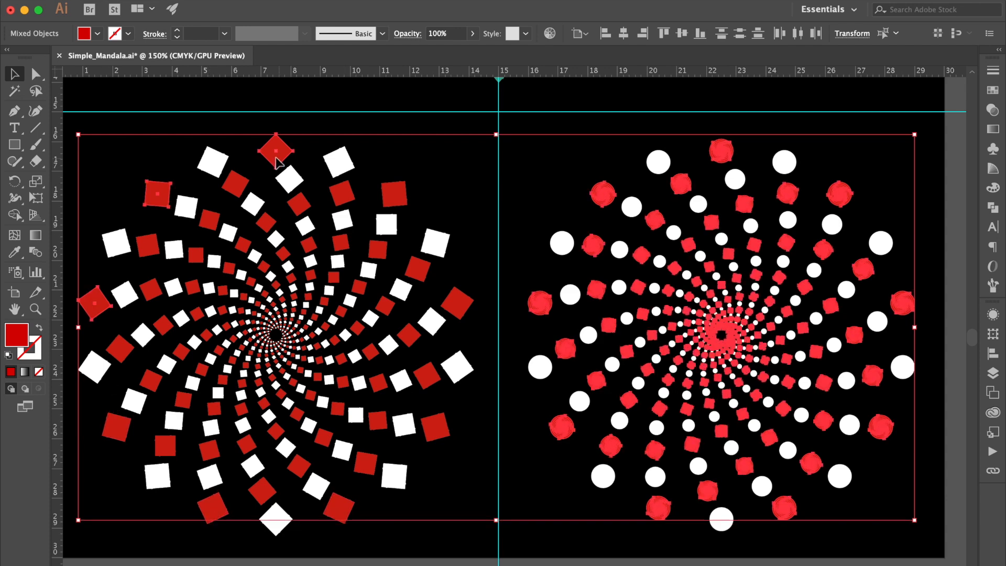
left_click(154, 194, "shift")
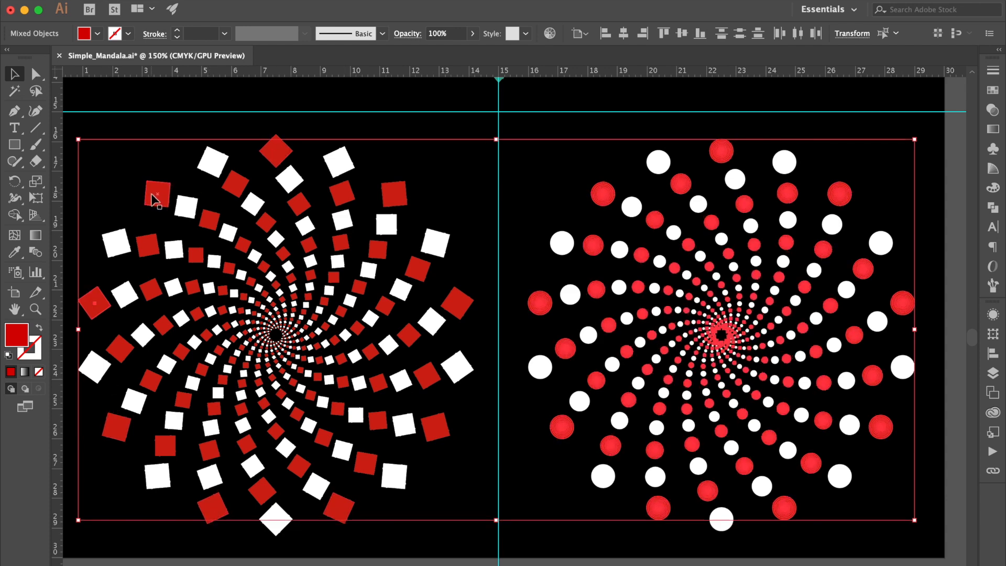
left_click(95, 302, "shift")
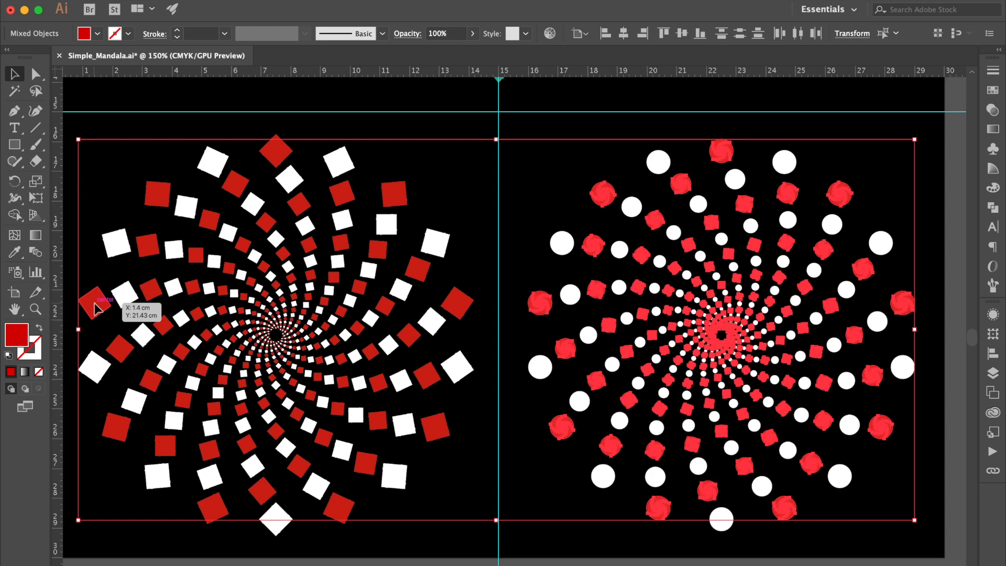
- Fill the selected red circles with the yellow swatch C=0 M=10 Y=95 K=0 and deselect them
left_click(992, 90)
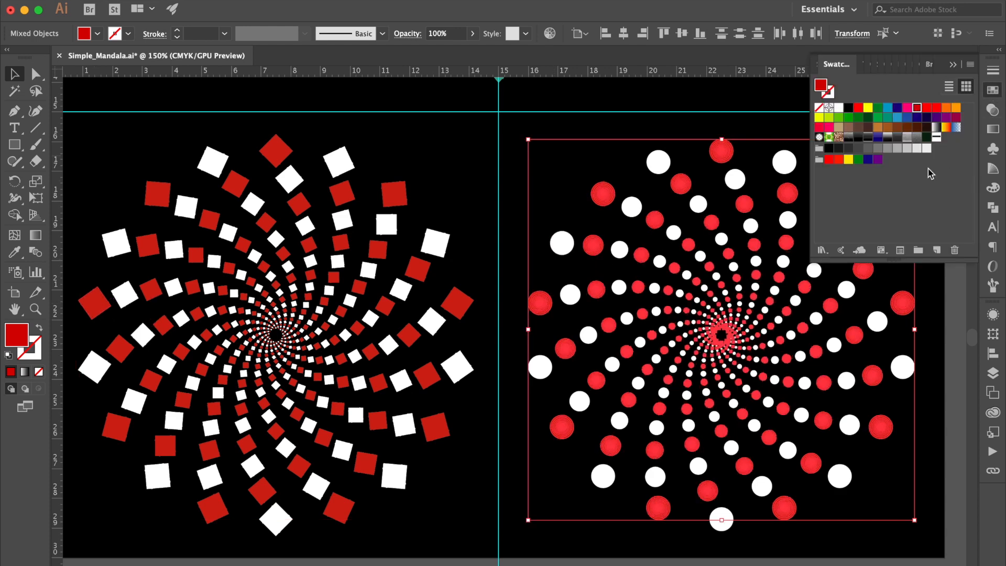
left_click(847, 160)
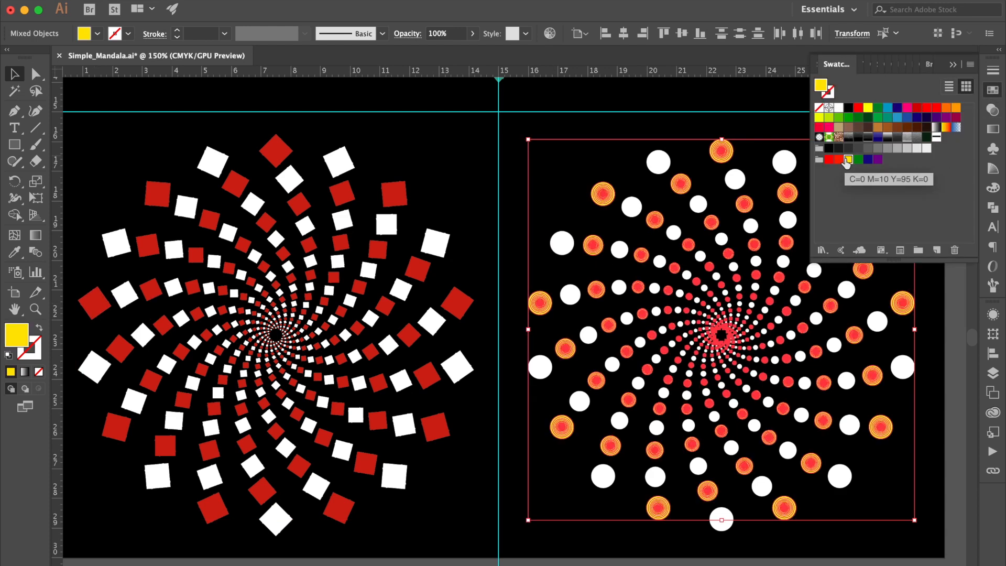
left_click(956, 65)
left_click(948, 126)
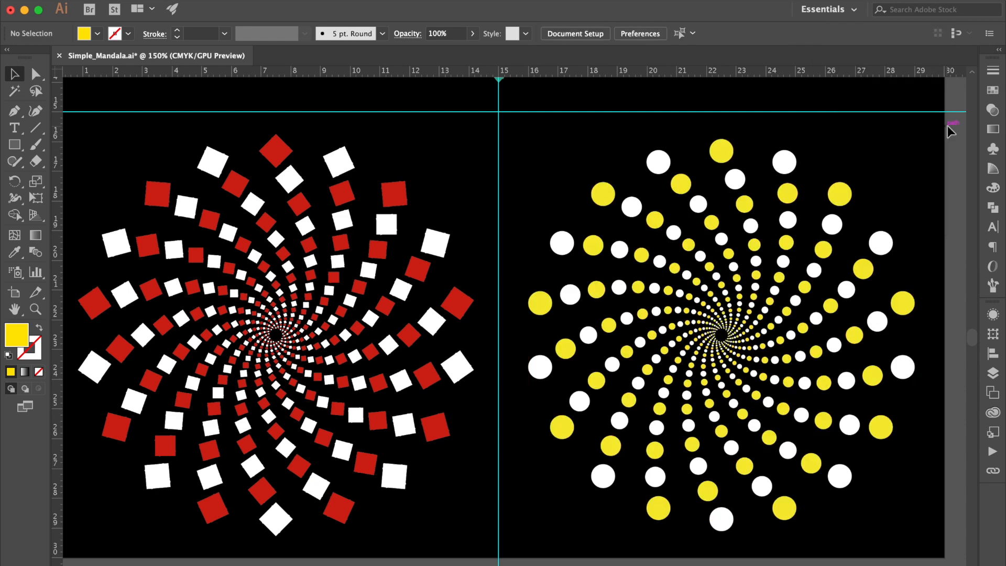
- Fit the artboard in the window and hide the guides to review all three mandalas
key("super+0")
key("super+semicolon")
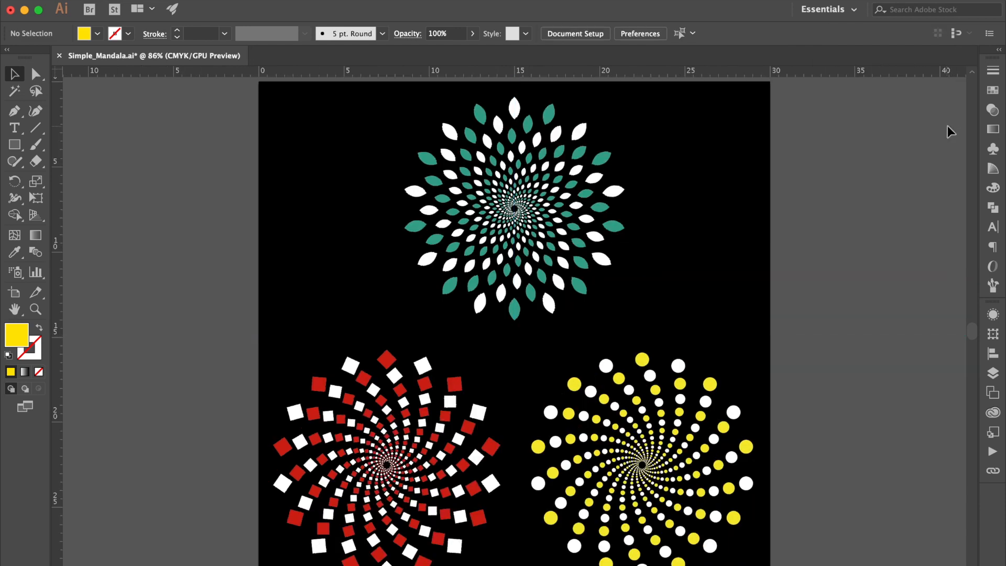